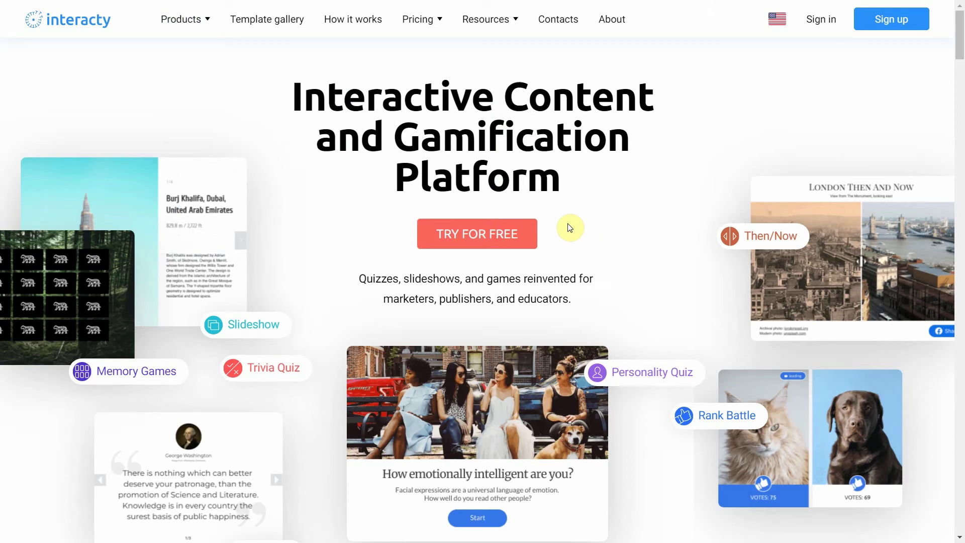
# Step: Go to the Lead Form product page from the Products list on the Interacty home page
pyautogui.click(197, 21)
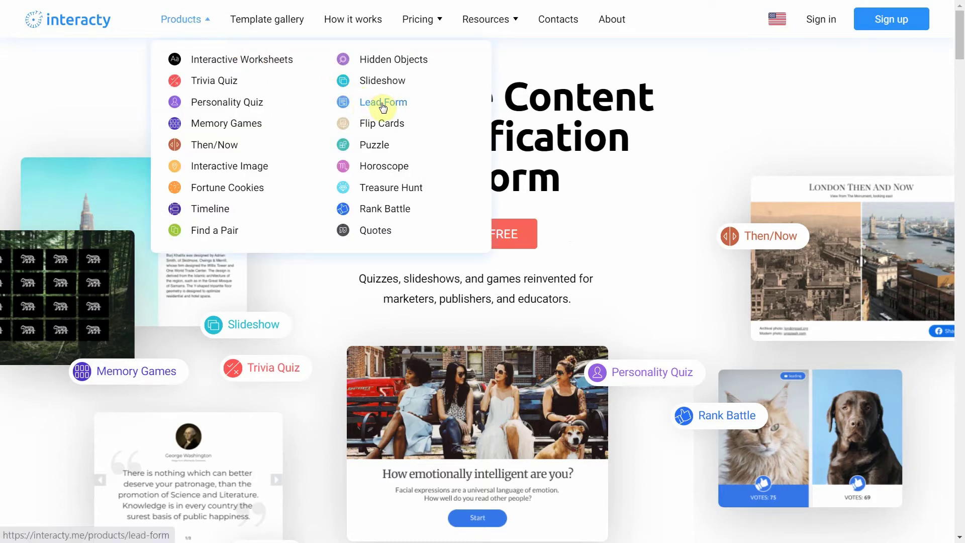
pyautogui.click(382, 105)
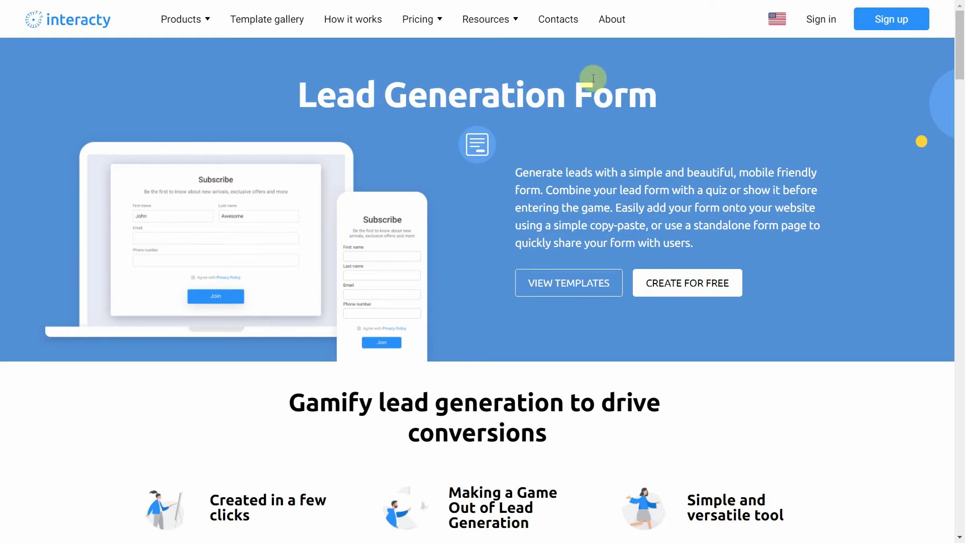
# Step: Sign in and show the Lead form templates in the template gallery
pyautogui.click(819, 20)
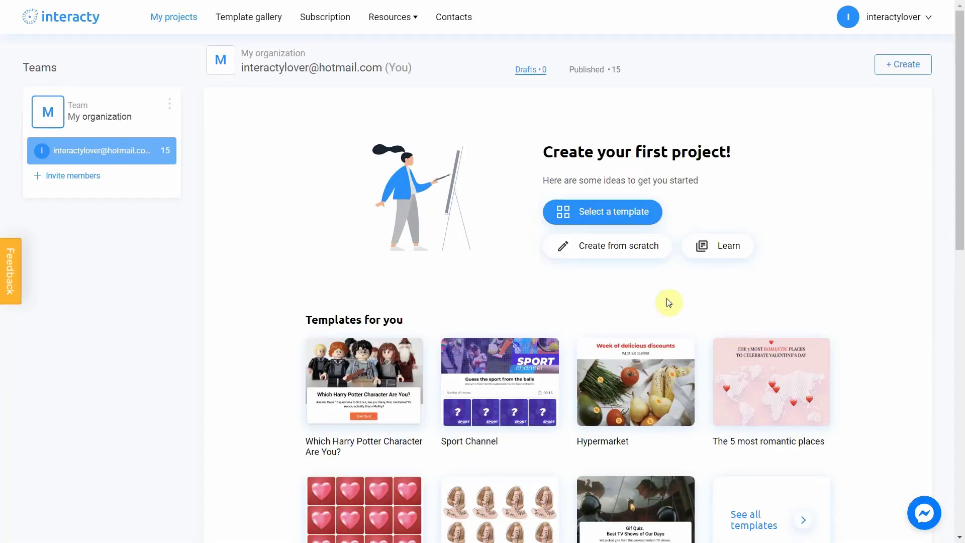
pyautogui.click(247, 23)
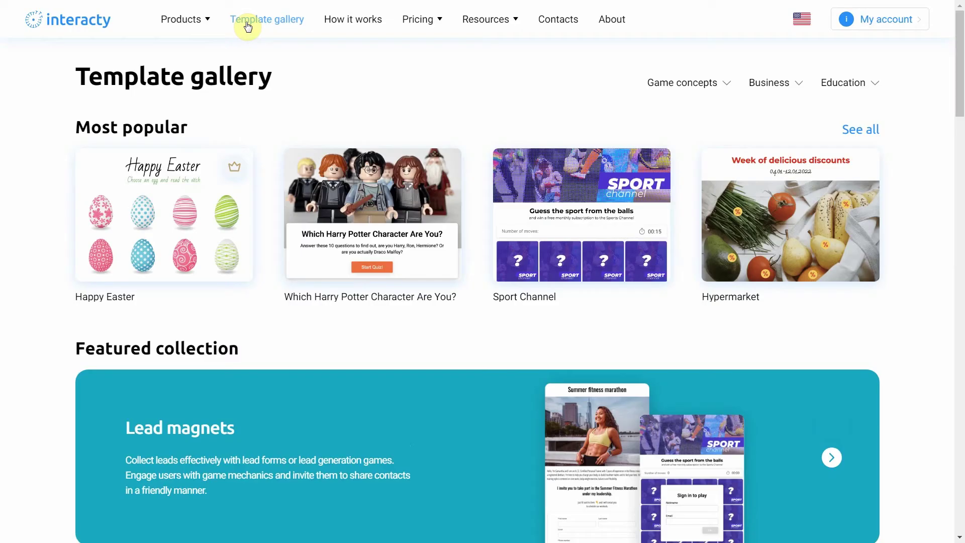
pyautogui.scroll(-6, 258, 268)
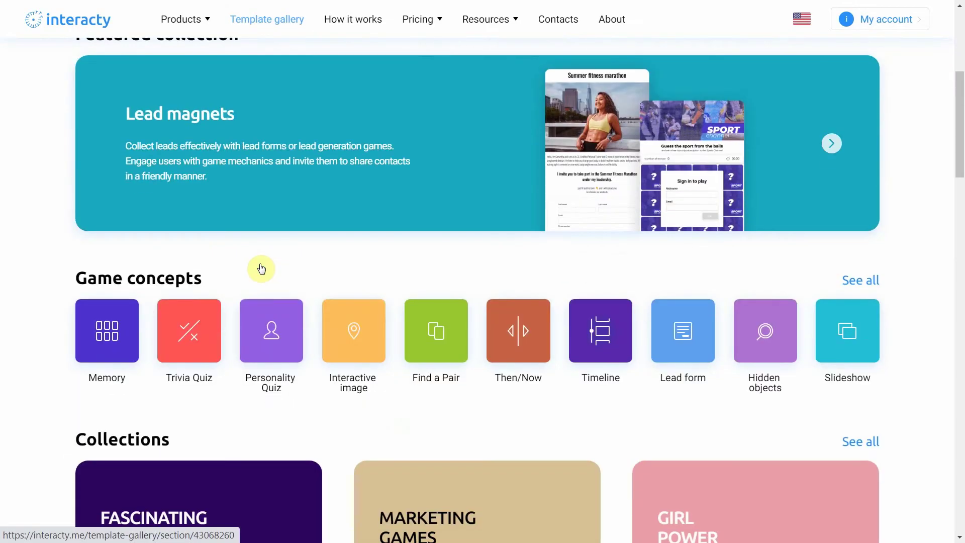
pyautogui.click(679, 343)
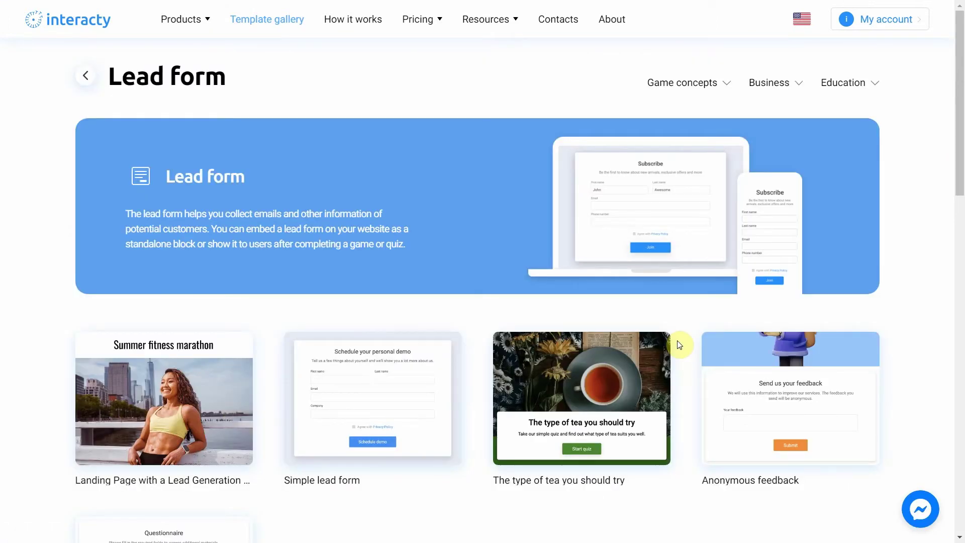
pyautogui.moveTo(384, 429)
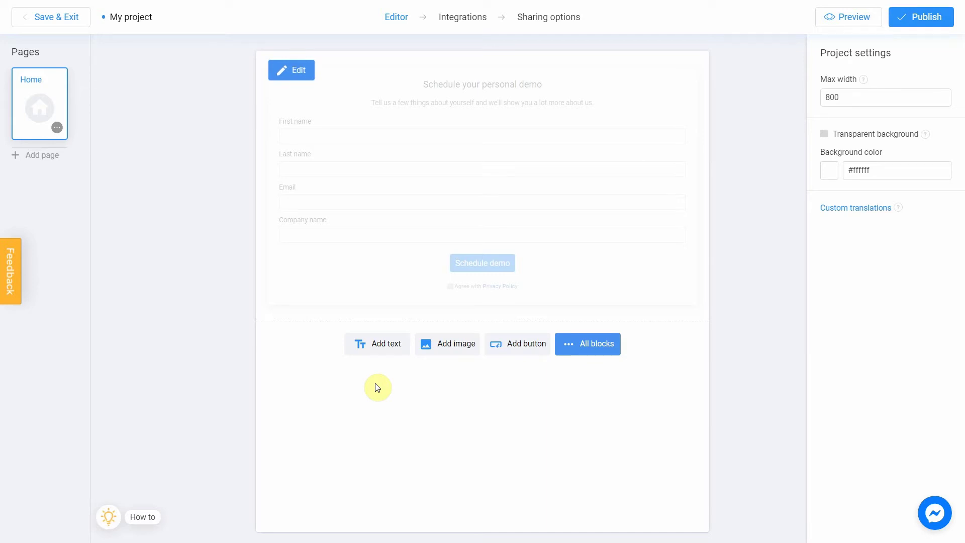
# Step: Edit the Simple lead form template and add an Image block above the form
pyautogui.moveTo(473, 122)
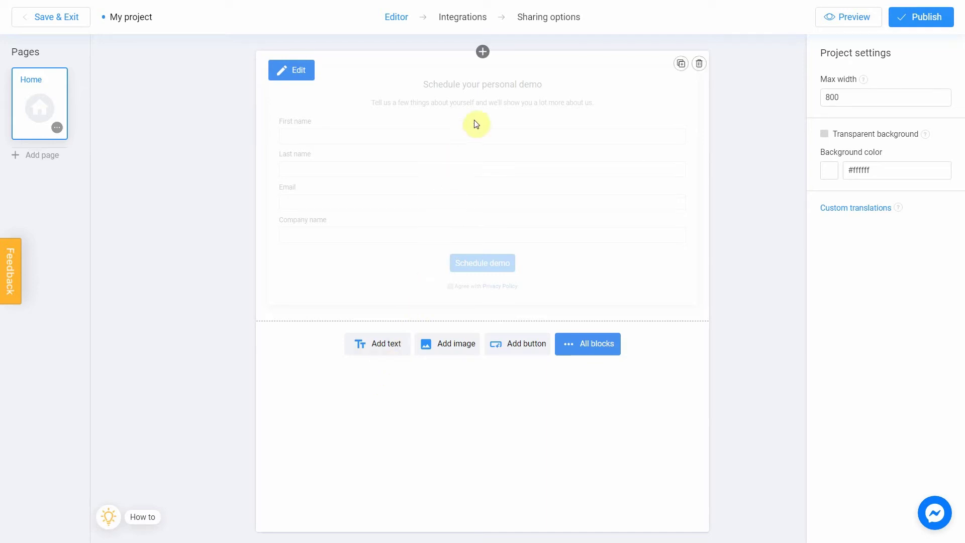
pyautogui.click(482, 54)
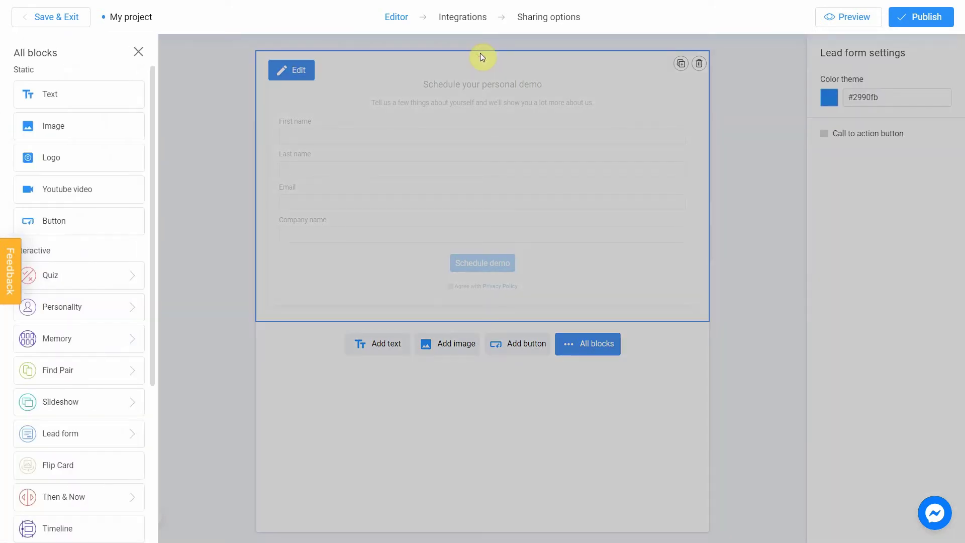
pyautogui.click(53, 125)
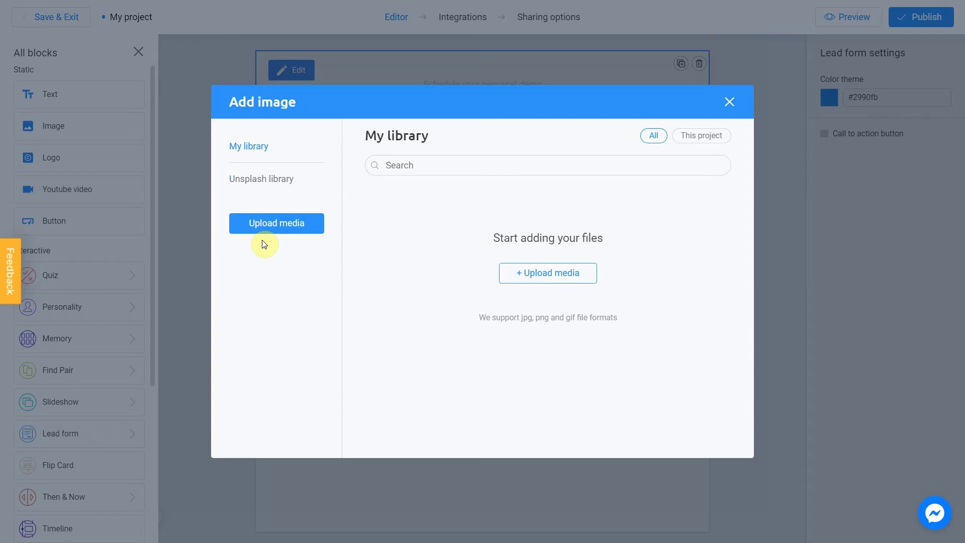
# Step: Upload Interacty.png and place it as the logo above the lead form
pyautogui.click(274, 227)
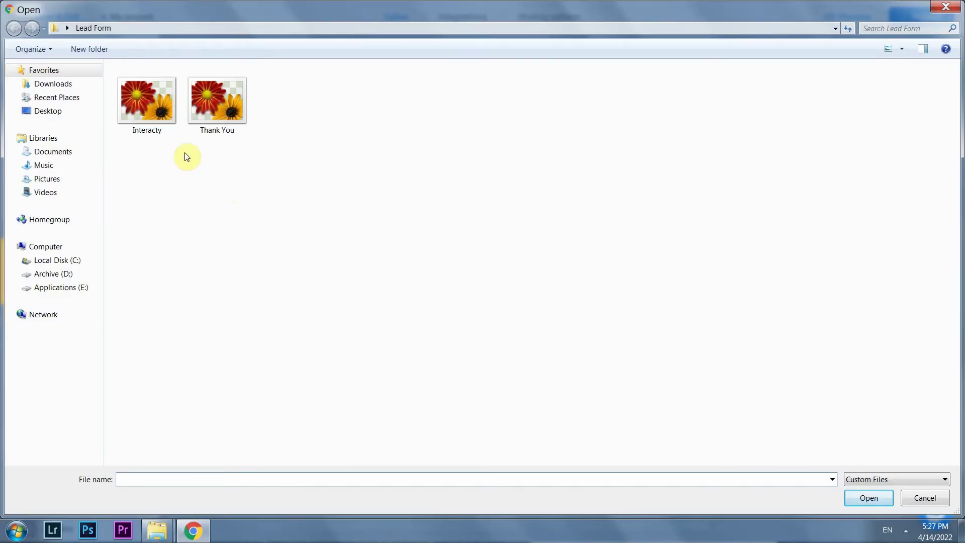
pyautogui.click(161, 118)
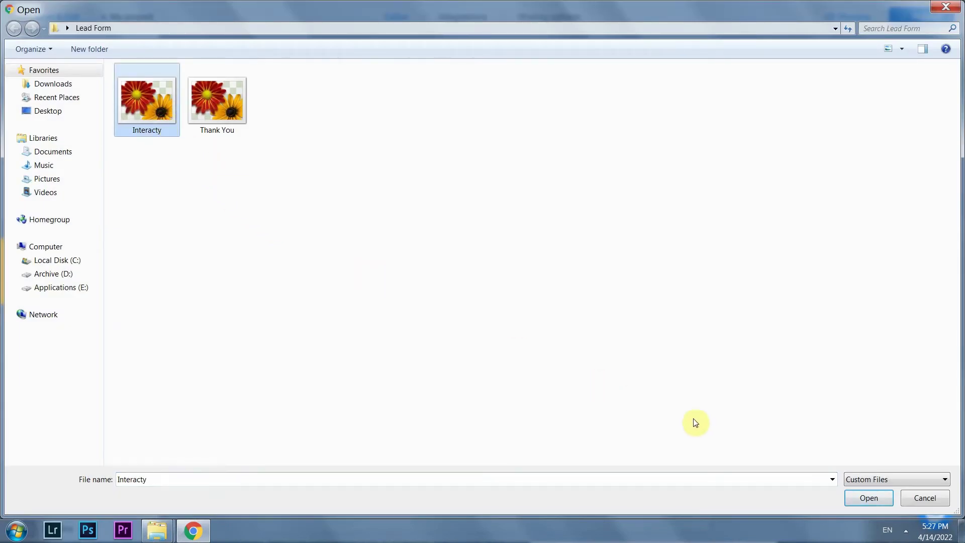
pyautogui.click(859, 502)
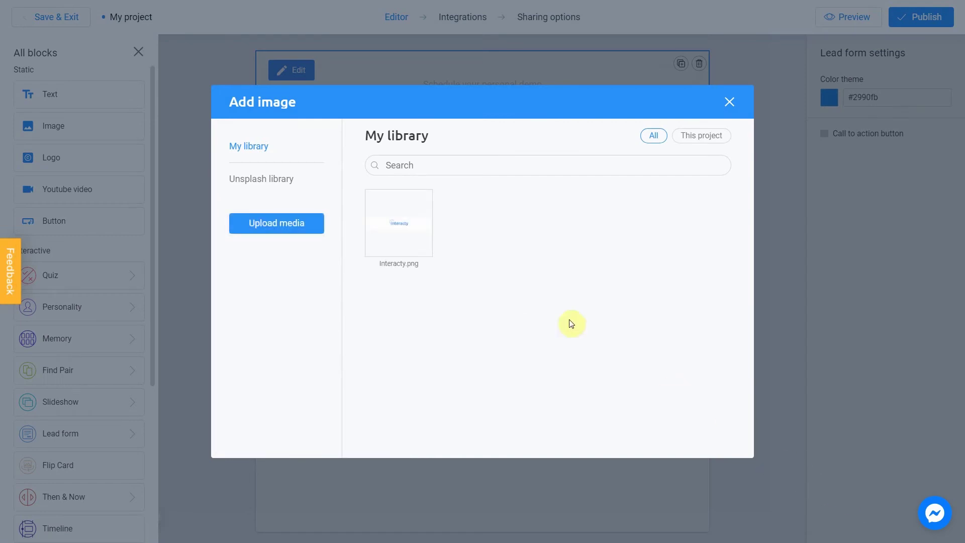
pyautogui.click(376, 199)
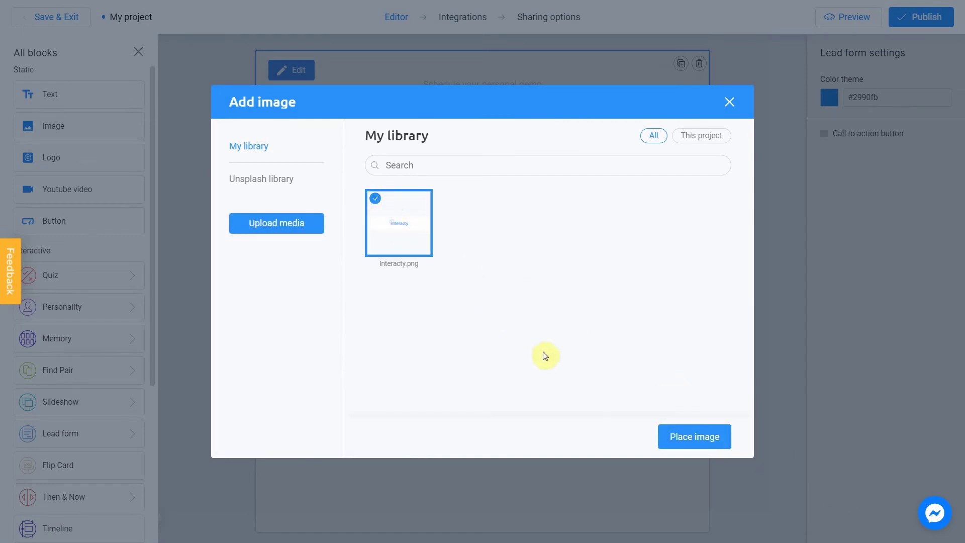
pyautogui.click(691, 439)
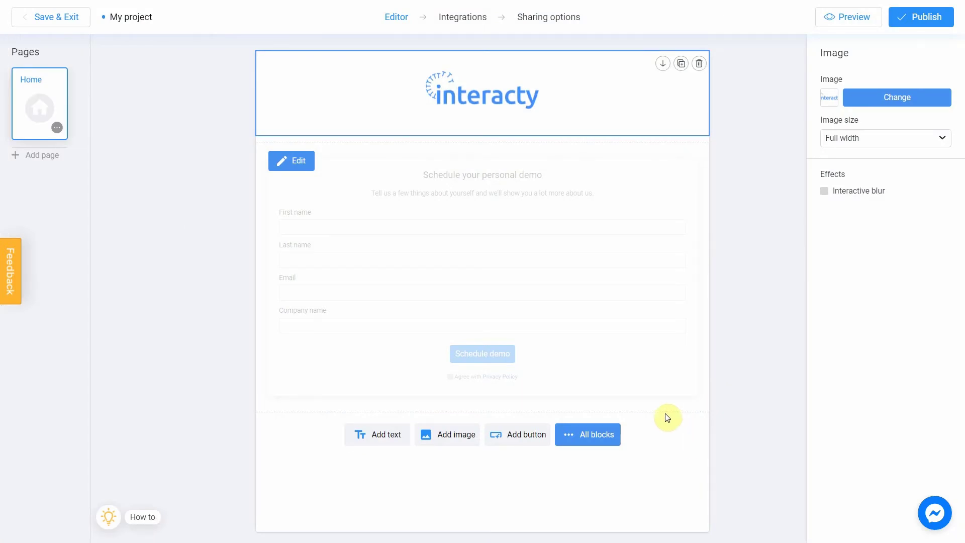
# Step: Remove the Company name field from the lead form
pyautogui.click(280, 161)
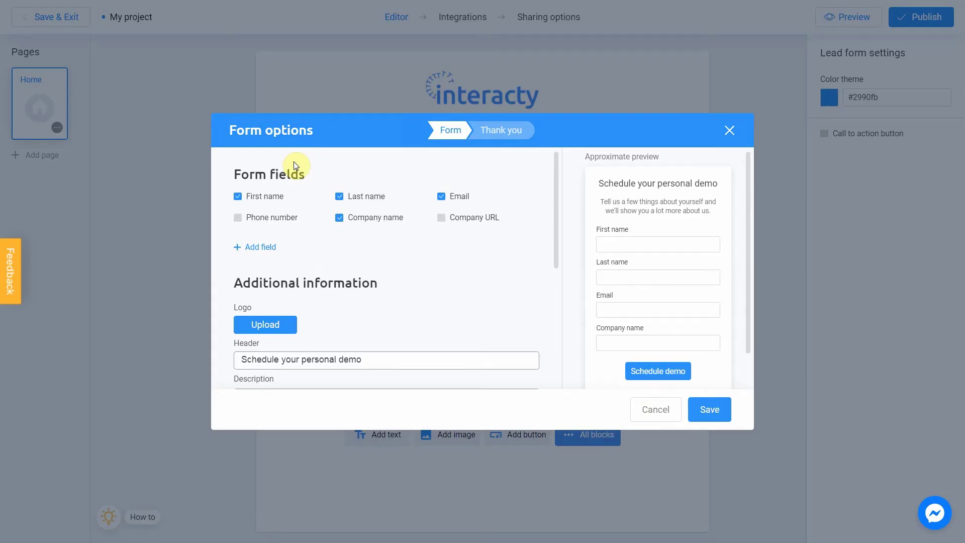
pyautogui.click(440, 220)
pyautogui.click(441, 220)
pyautogui.click(339, 218)
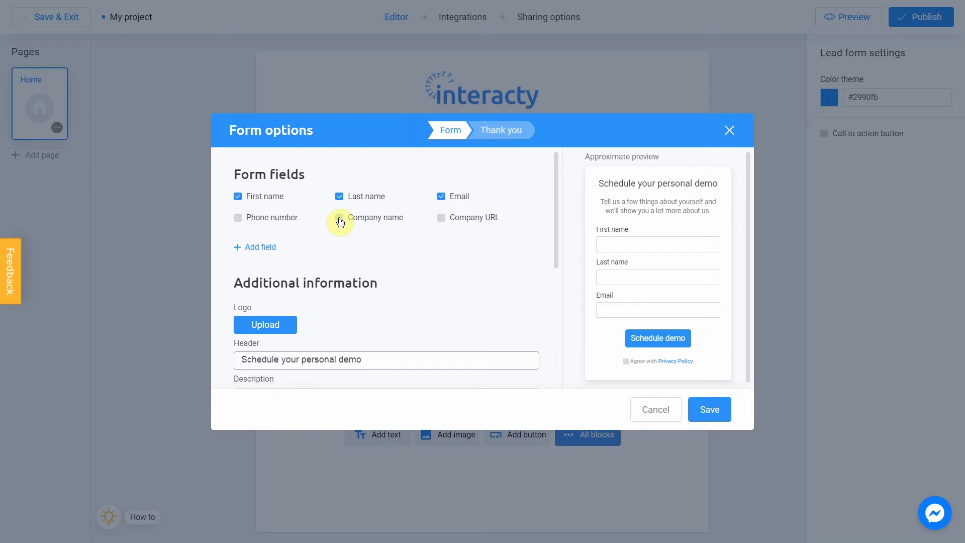
# Step: Add a Text area field named 'Feedback' to the form
pyautogui.click(261, 248)
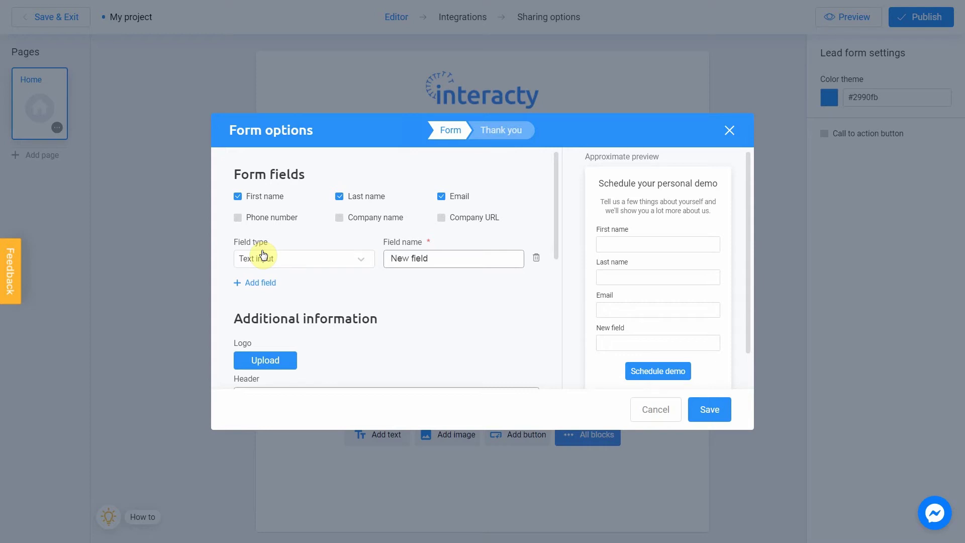
pyautogui.click(282, 260)
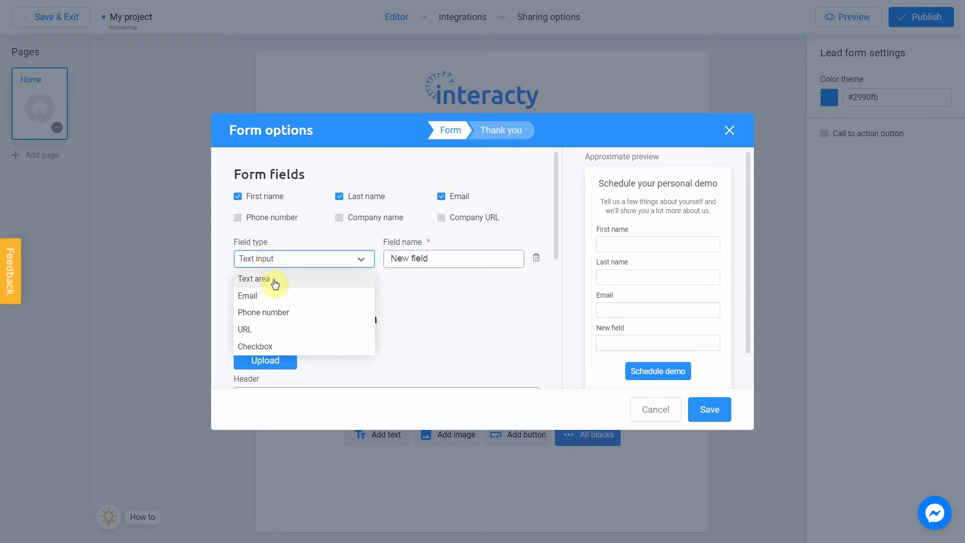
pyautogui.click(275, 284)
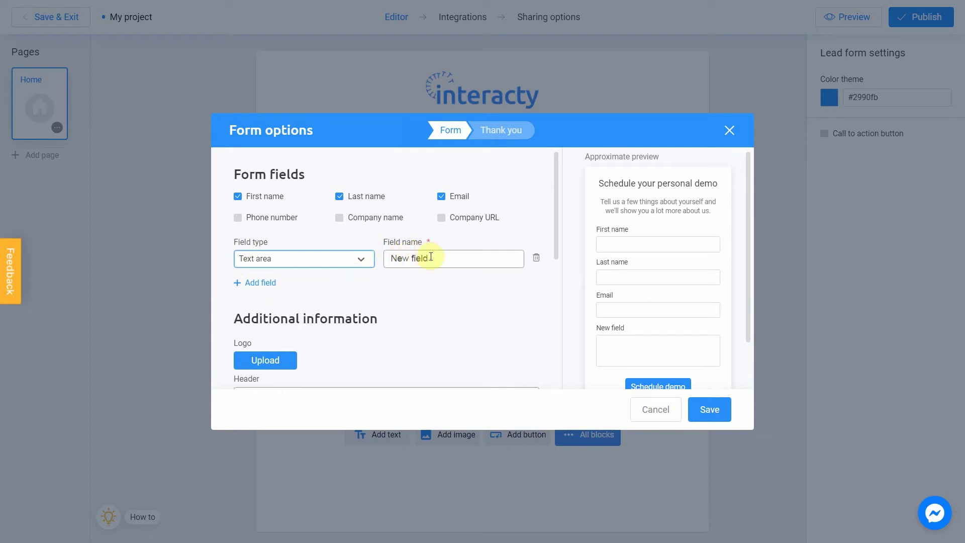
pyautogui.moveTo(440, 258); pyautogui.dragTo(385, 258)
pyautogui.write('Feedback')
pyautogui.click(380, 260)
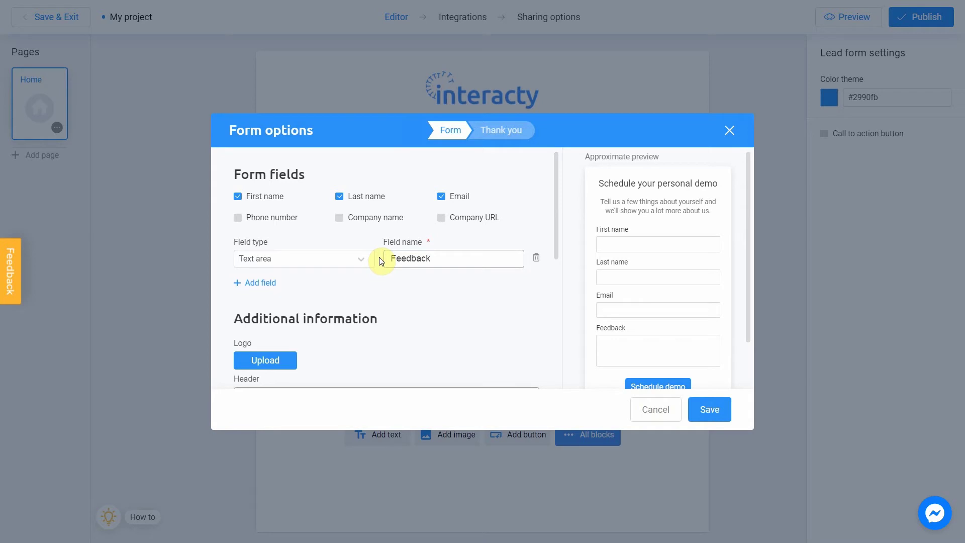
# Step: Set the header to 'Give us your thoughts' and the description to 'Your feedback will help us to get better'
pyautogui.scroll(-4, 380, 260)
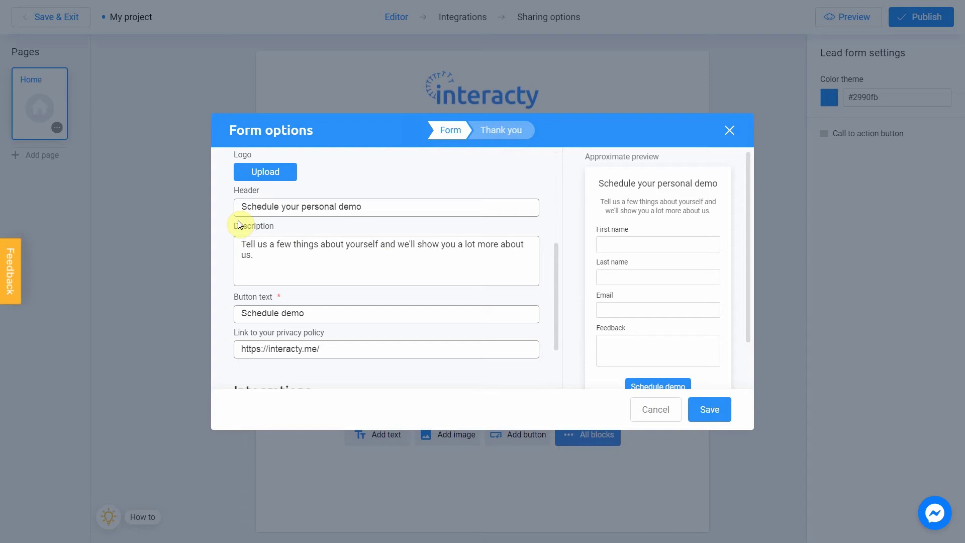
pyautogui.moveTo(378, 206); pyautogui.dragTo(211, 202)
pyautogui.write('Give us your thoughts')
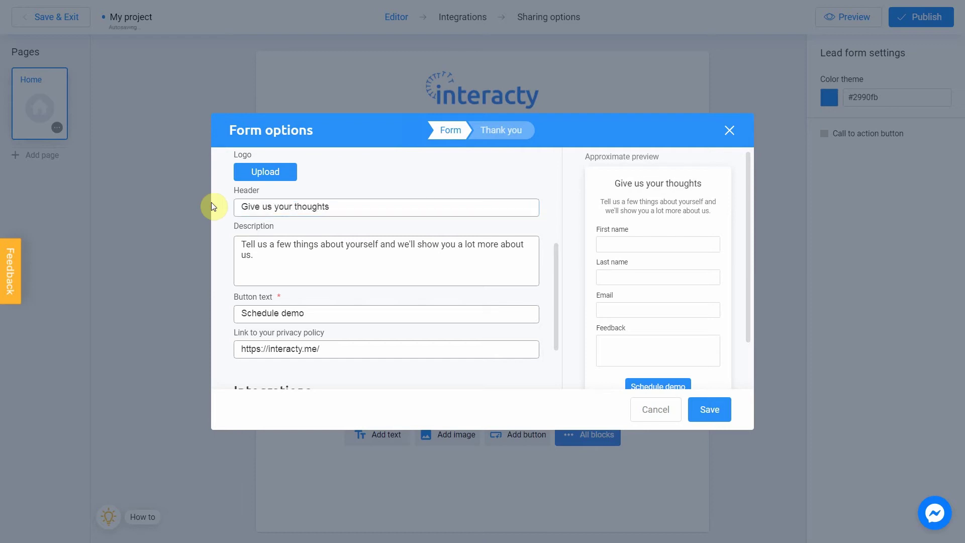
pyautogui.moveTo(275, 254); pyautogui.dragTo(243, 244)
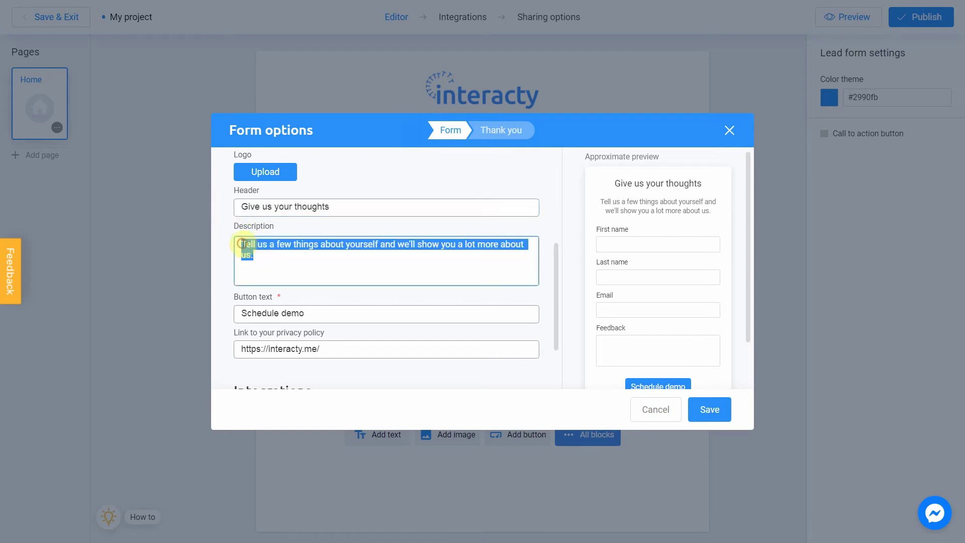
pyautogui.write('Your feedback wil')
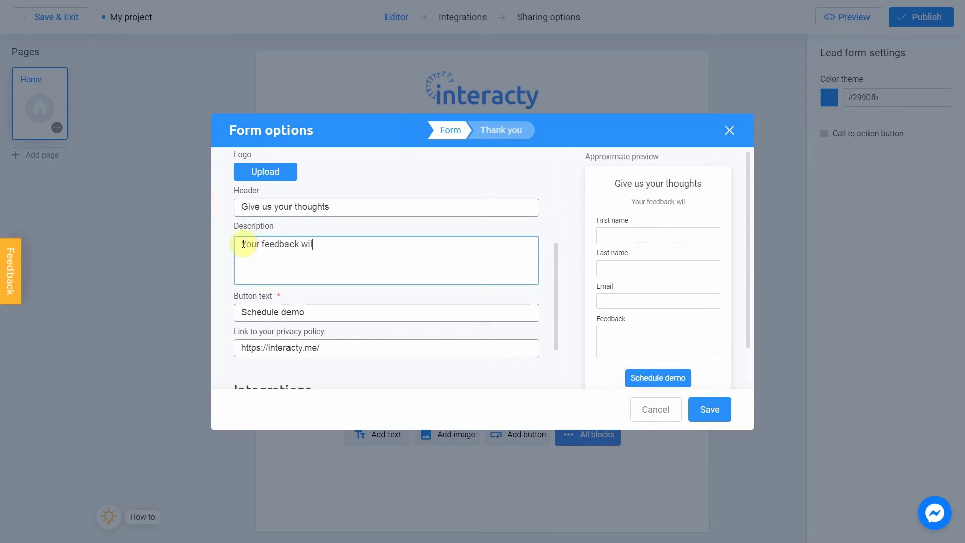
pyautogui.write('l help us to get bet')
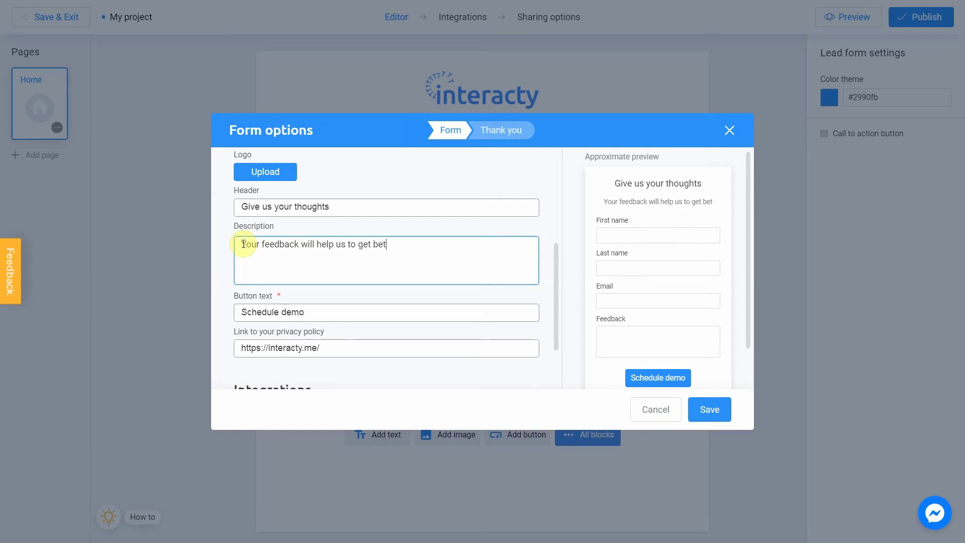
pyautogui.write('ter')
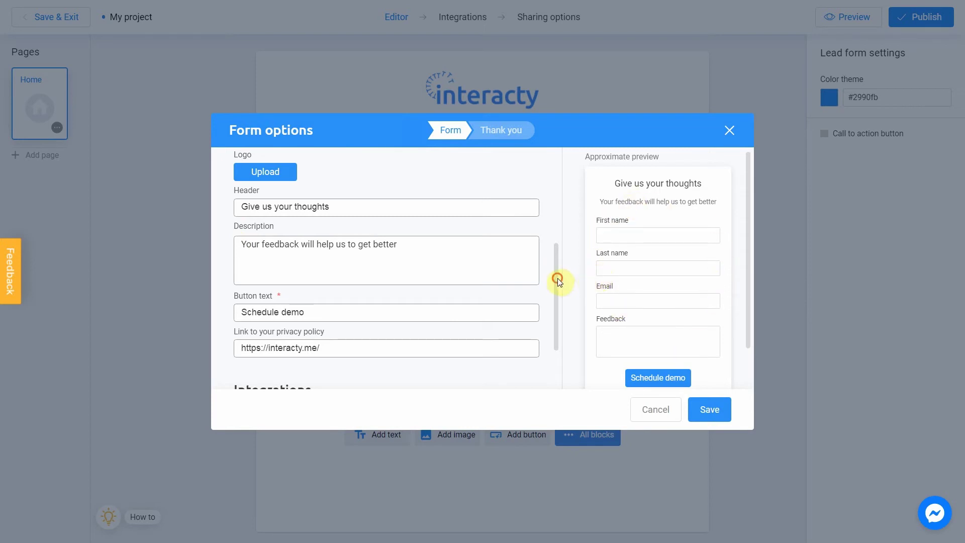
# Step: Change the button text from 'Schedule demo' to 'Submit'
pyautogui.scroll(-2, 558, 302)
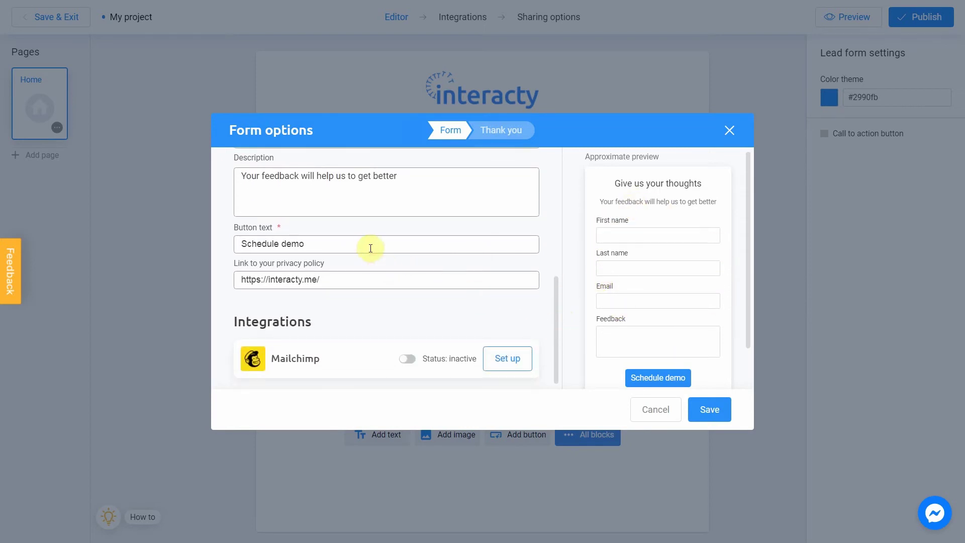
pyautogui.moveTo(366, 243); pyautogui.dragTo(227, 244)
pyautogui.write('Submit')
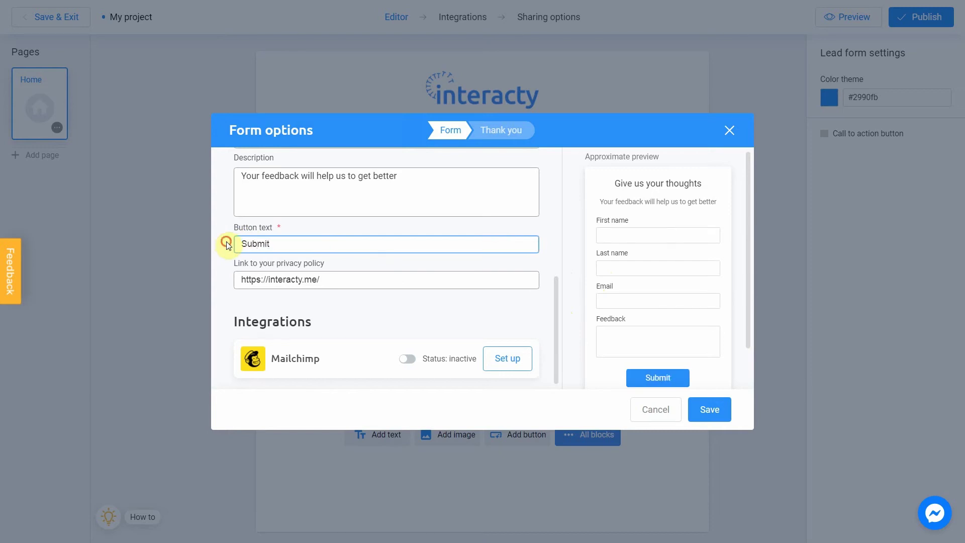
pyautogui.click(227, 244)
pyautogui.moveTo(330, 280); pyautogui.dragTo(226, 285)
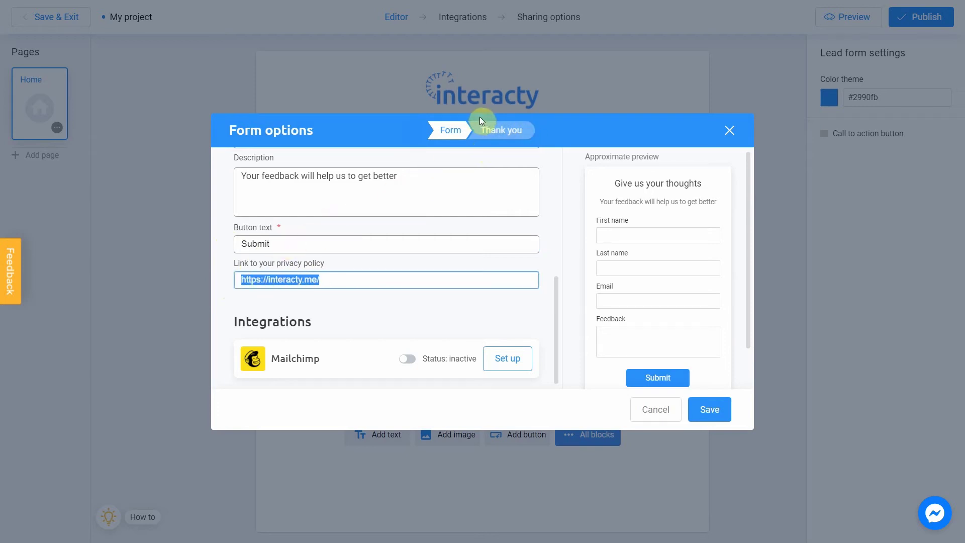
# Step: Enter 'We will use this information to improve our services' as the thank-you description
pyautogui.click(496, 133)
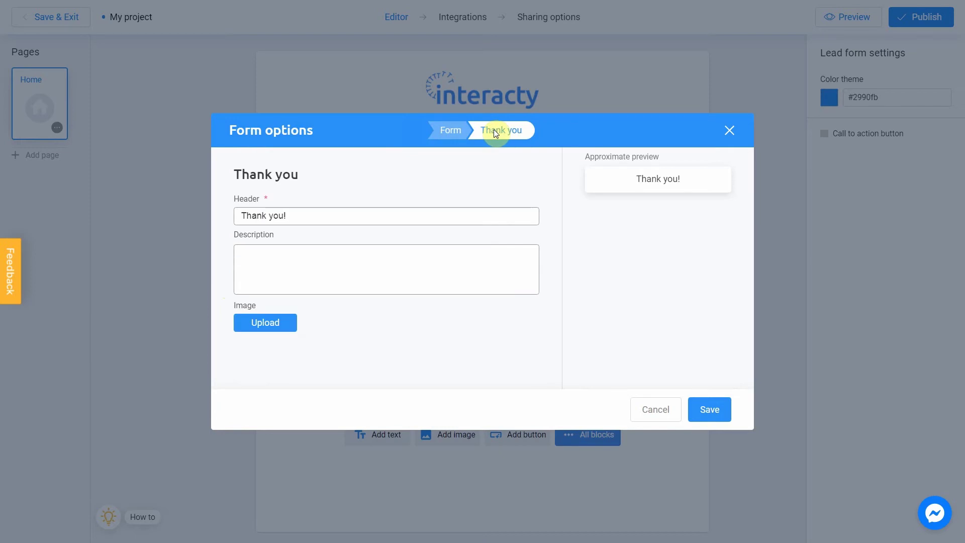
pyautogui.moveTo(342, 210); pyautogui.dragTo(232, 213)
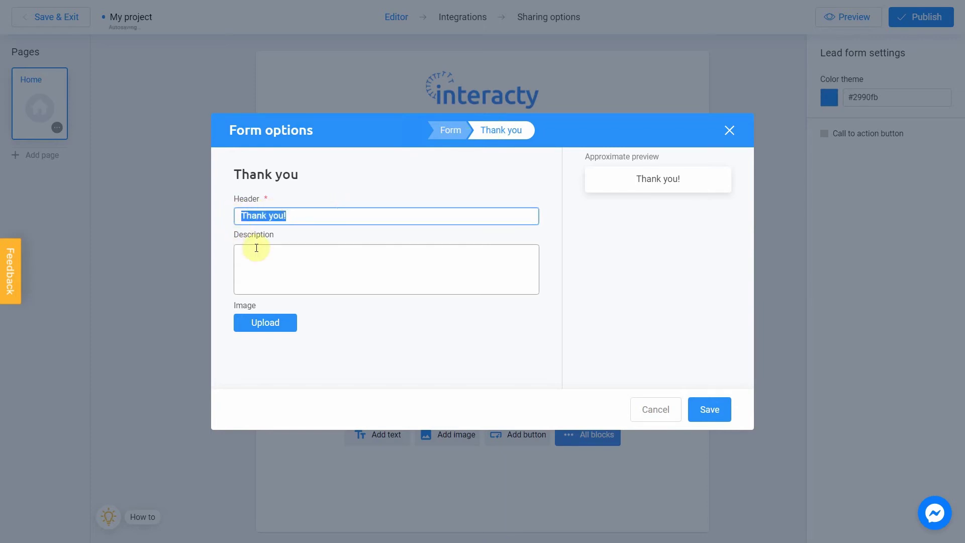
pyautogui.click(254, 246)
pyautogui.click(226, 217)
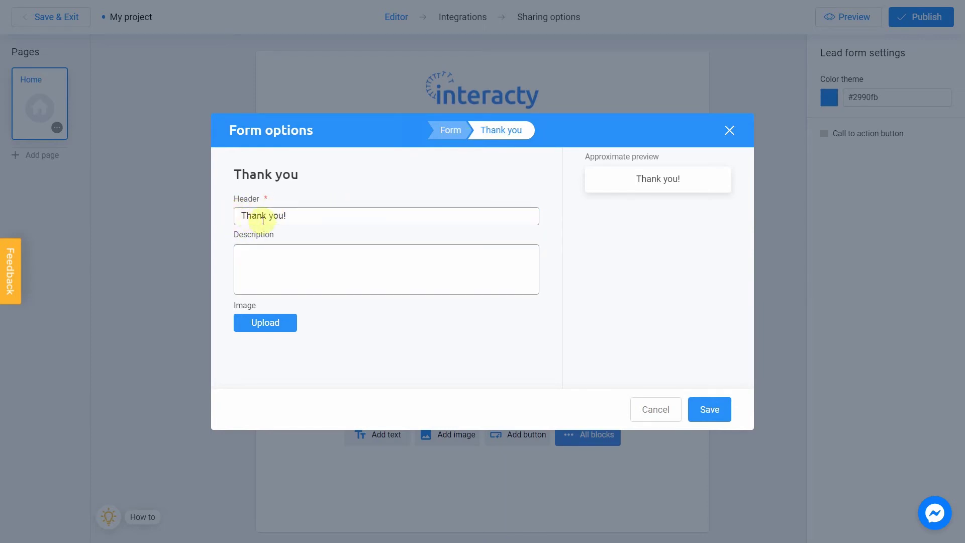
pyautogui.click(270, 256)
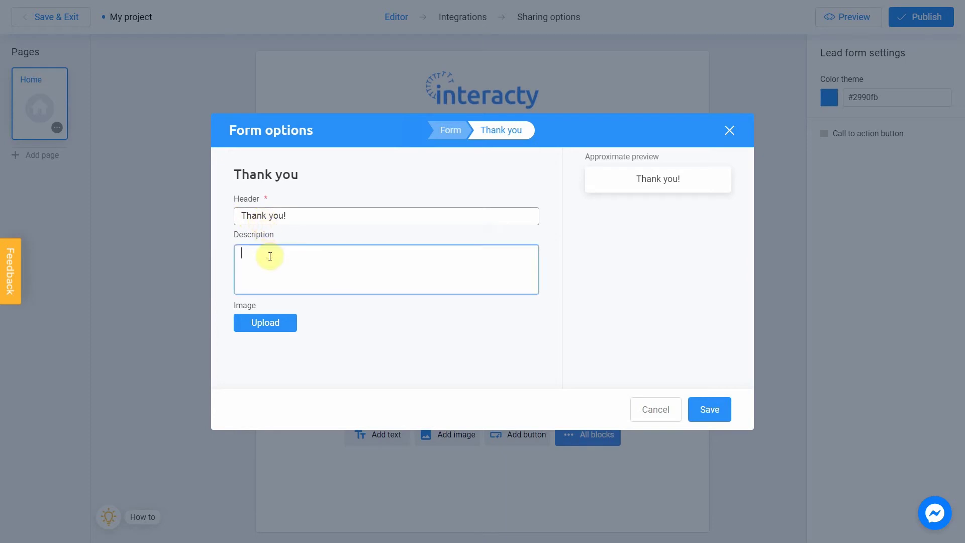
pyautogui.write('We will use this infor')
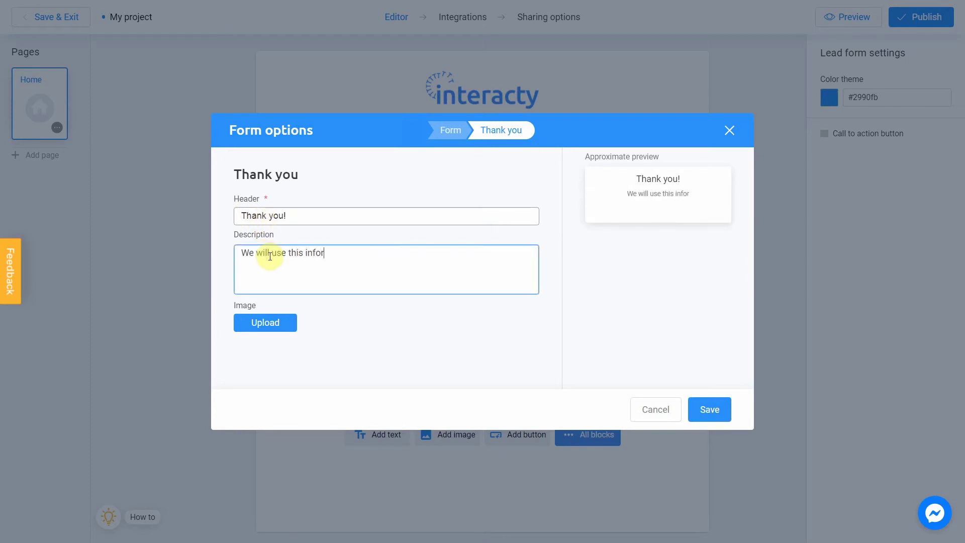
pyautogui.write('mation to improve our services')
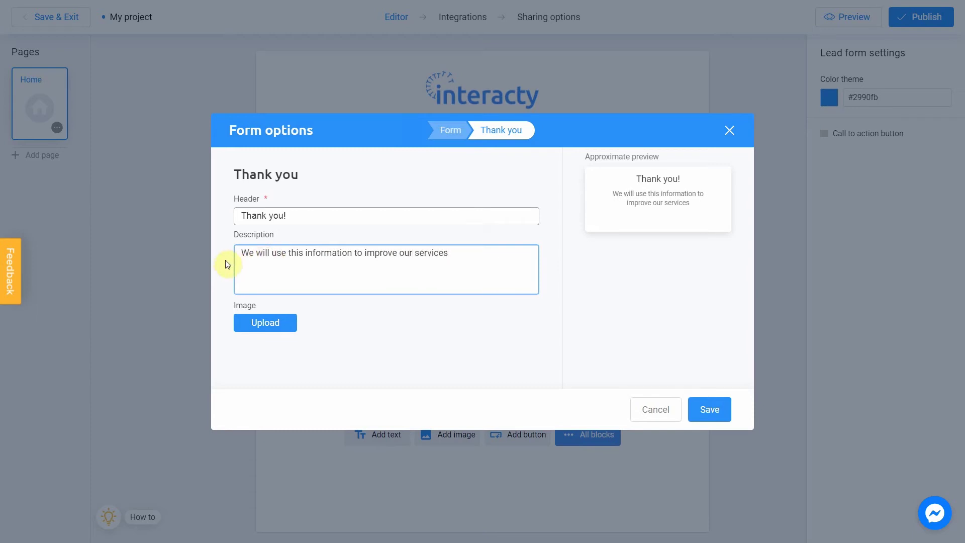
pyautogui.click(225, 264)
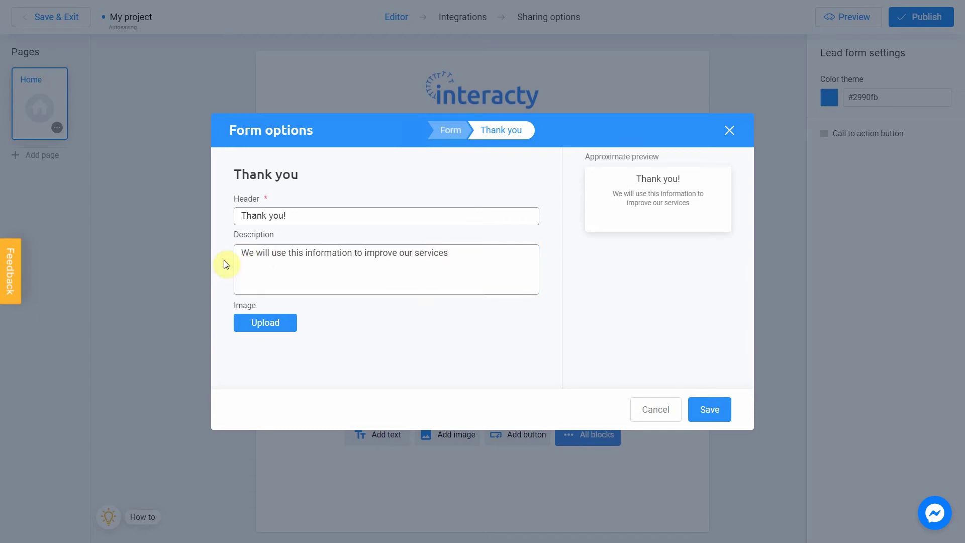
# Step: Upload Thank You.png and place it as the thank-you screen image
pyautogui.click(265, 324)
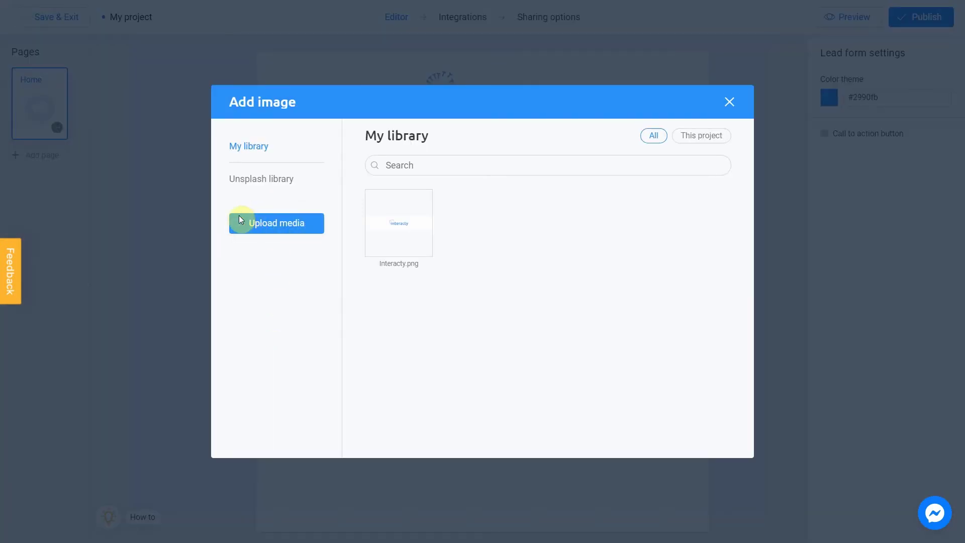
pyautogui.click(285, 236)
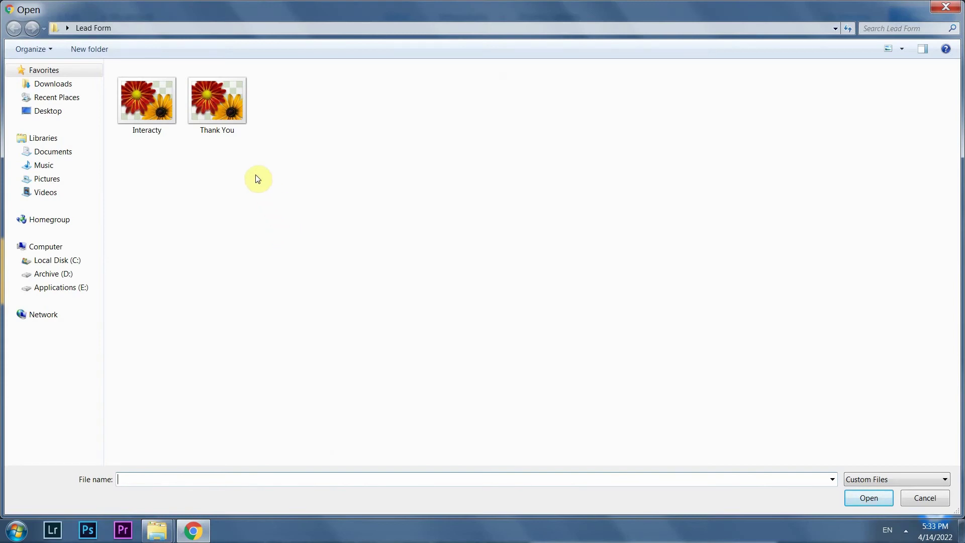
pyautogui.doubleClick(233, 122)
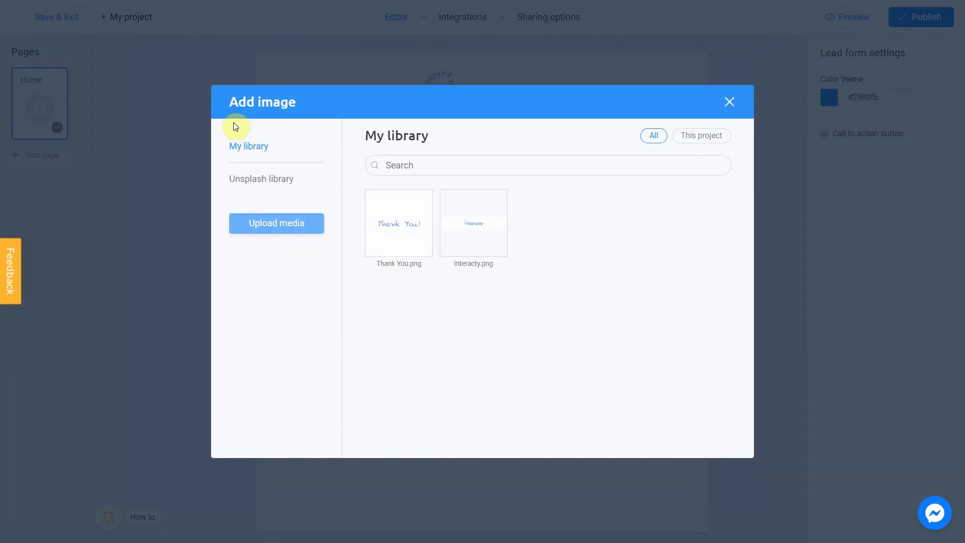
pyautogui.click(375, 199)
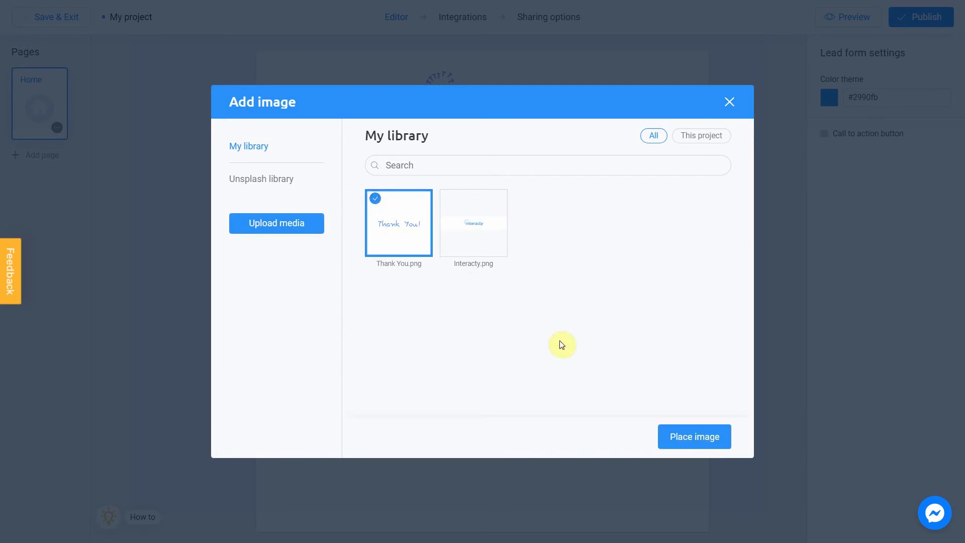
pyautogui.click(712, 439)
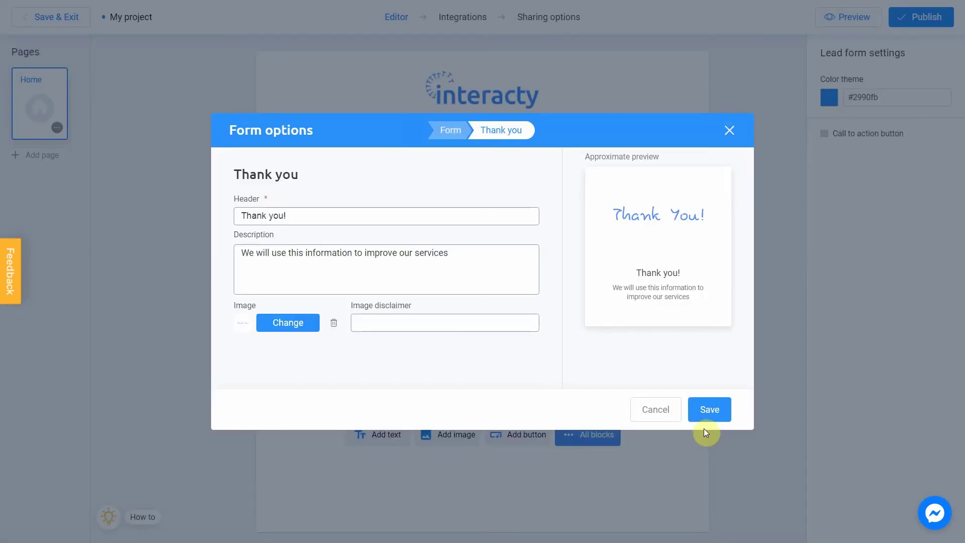
# Step: Save the form options, then preview the form with '123' in both name fields in mobile layout
pyautogui.click(710, 413)
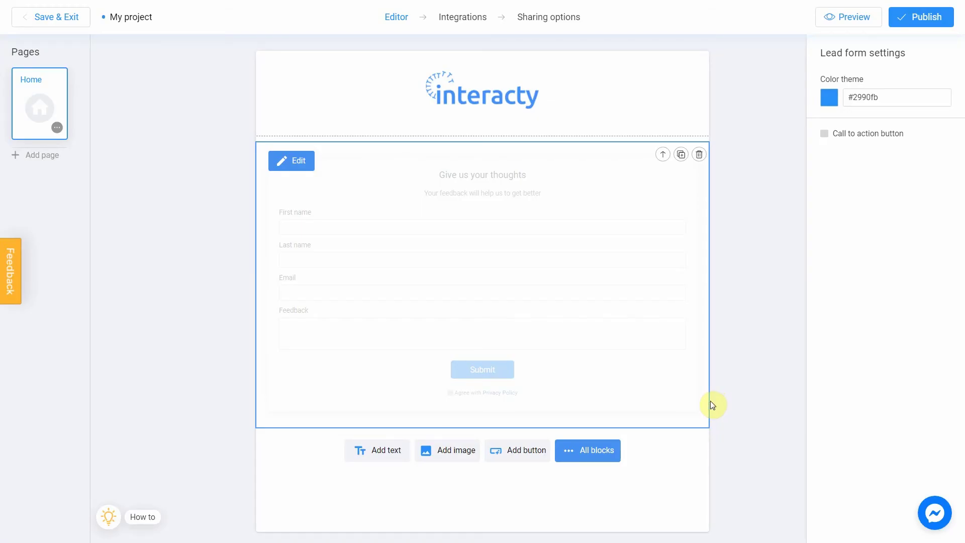
pyautogui.click(850, 23)
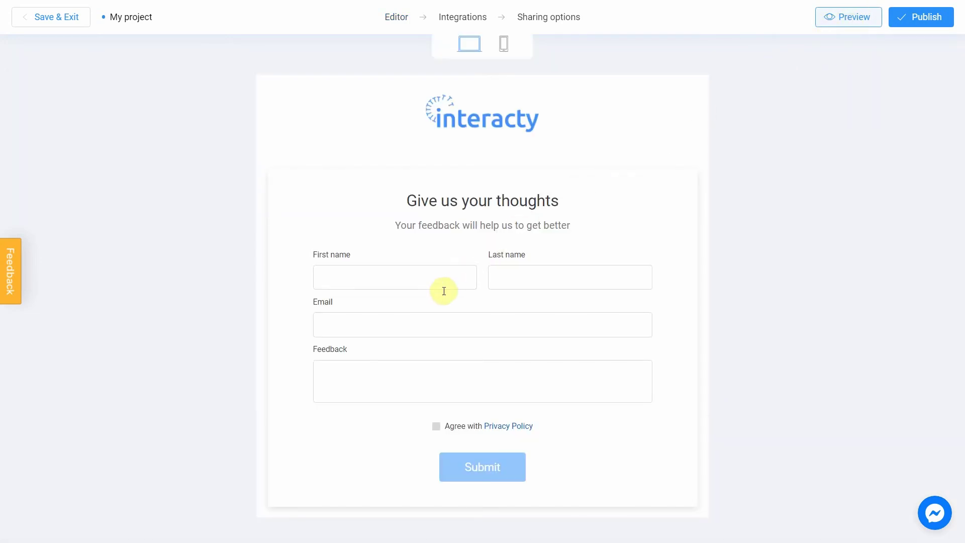
pyautogui.click(441, 284)
pyautogui.write('123')
pyautogui.click(517, 276)
pyautogui.write('123')
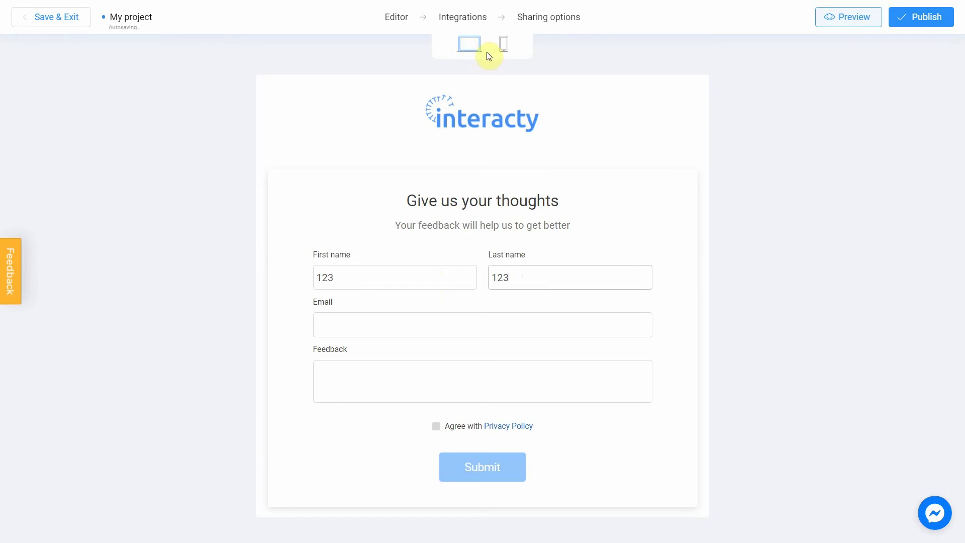
pyautogui.click(503, 49)
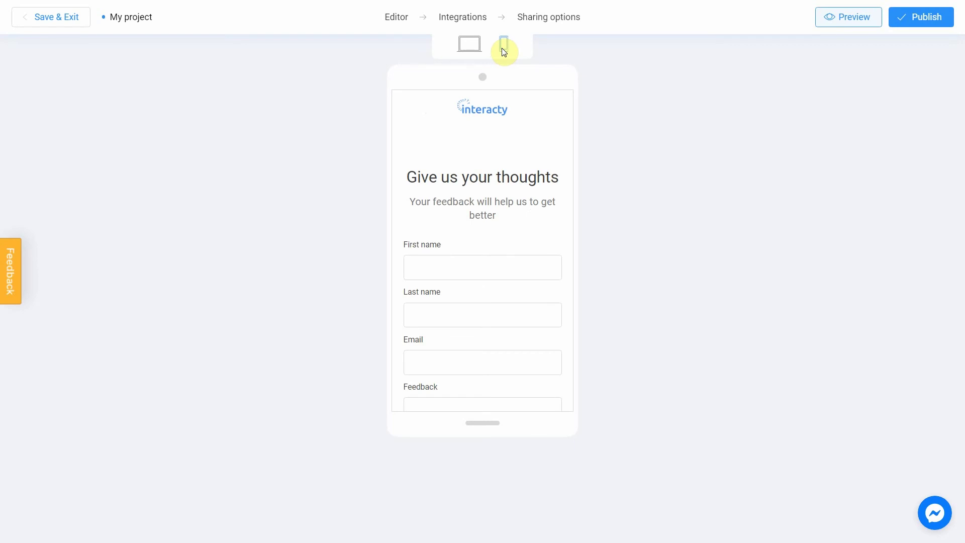
pyautogui.scroll(-3, 520, 169)
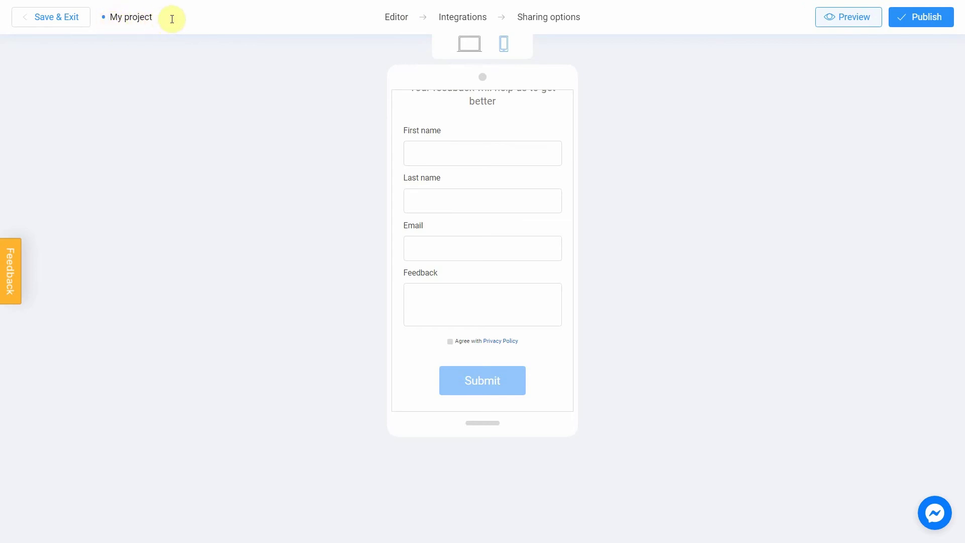
# Step: Replace the 'My project' title with 'Lead Form'
pyautogui.moveTo(172, 19); pyautogui.dragTo(108, 18)
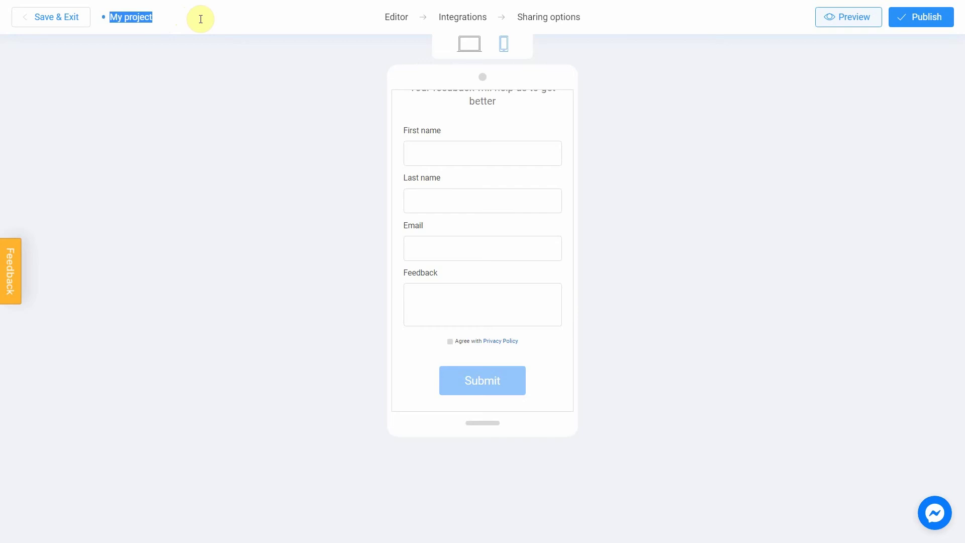
pyautogui.write('Lead Form')
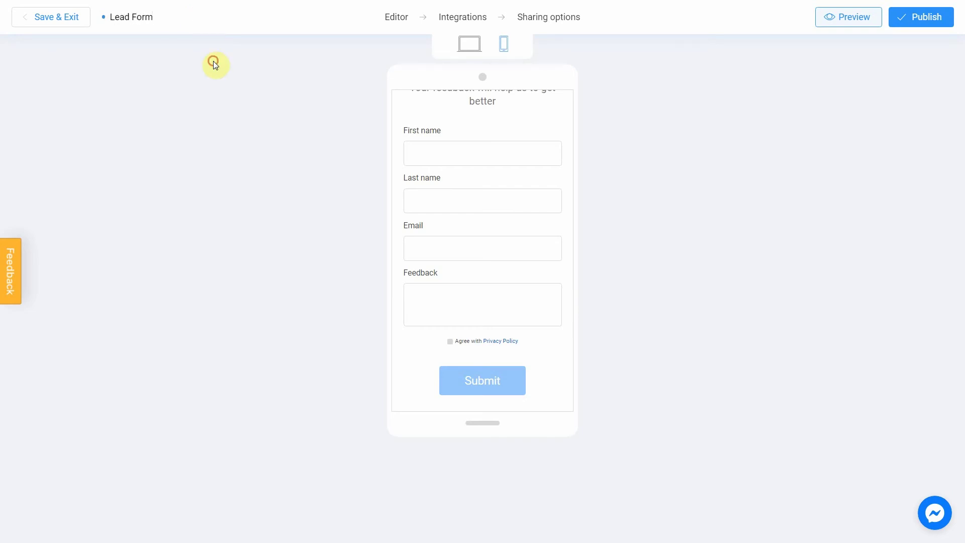
# Step: Publish the Lead Form and select its direct project URL for copying
pyautogui.click(925, 24)
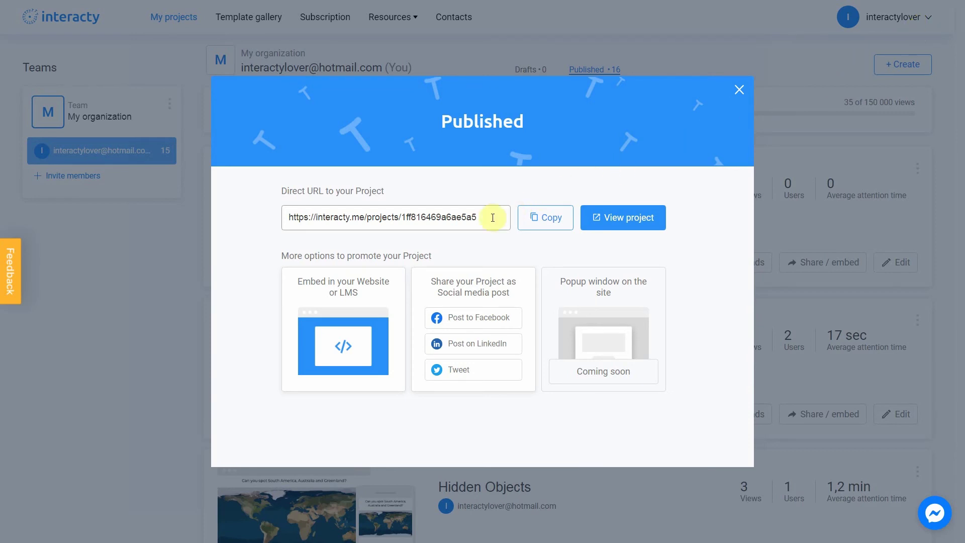
pyautogui.moveTo(491, 217); pyautogui.dragTo(282, 222)
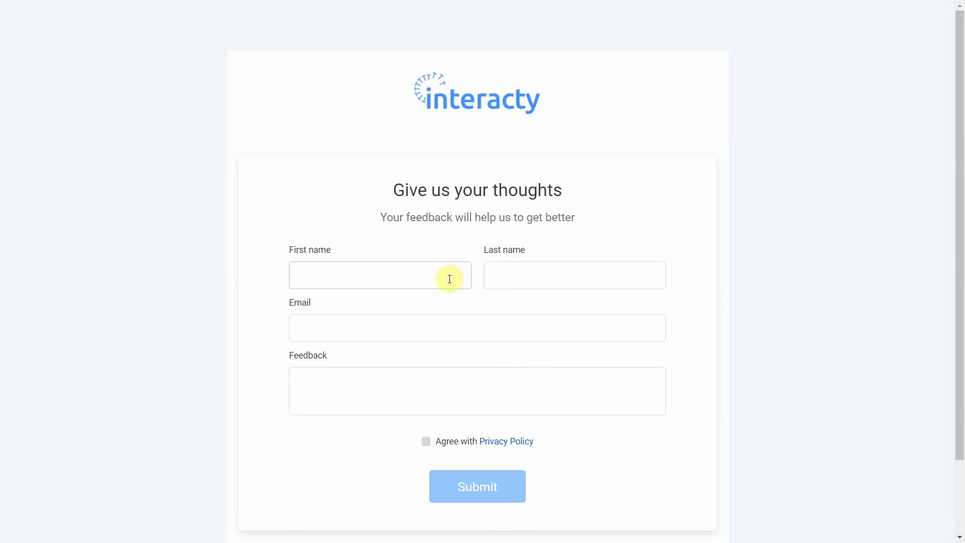
# Step: Submit a test entry with first name, last name, e-mail, feedback 'Your service is amazing' and Privacy Policy agreement
pyautogui.click(449, 279)
pyautogui.write('Anton')
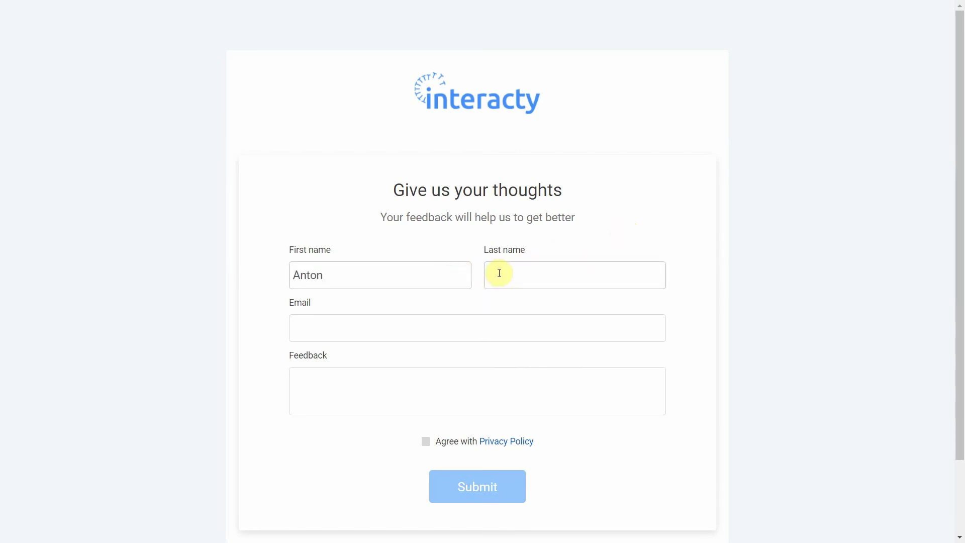
pyautogui.click(501, 273)
pyautogui.write('Interacty')
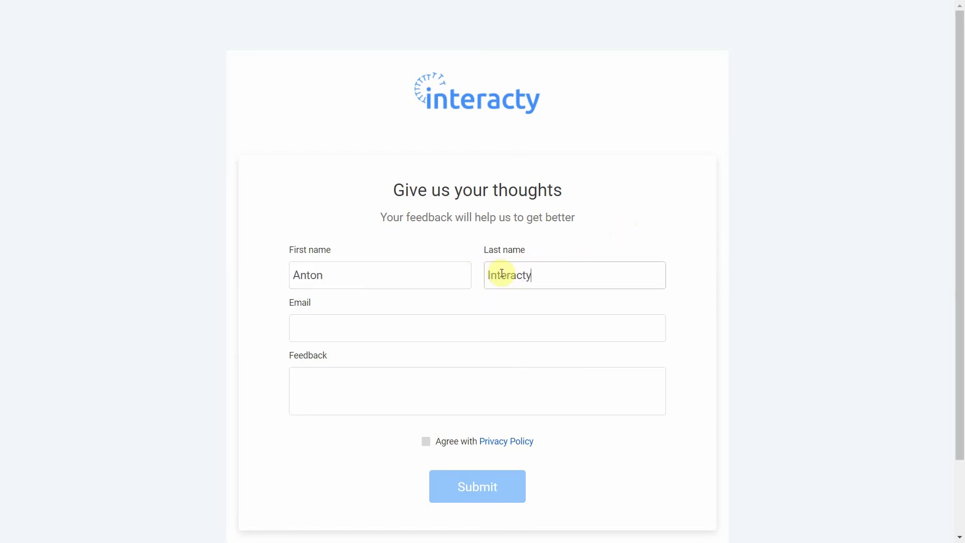
pyautogui.click(501, 330)
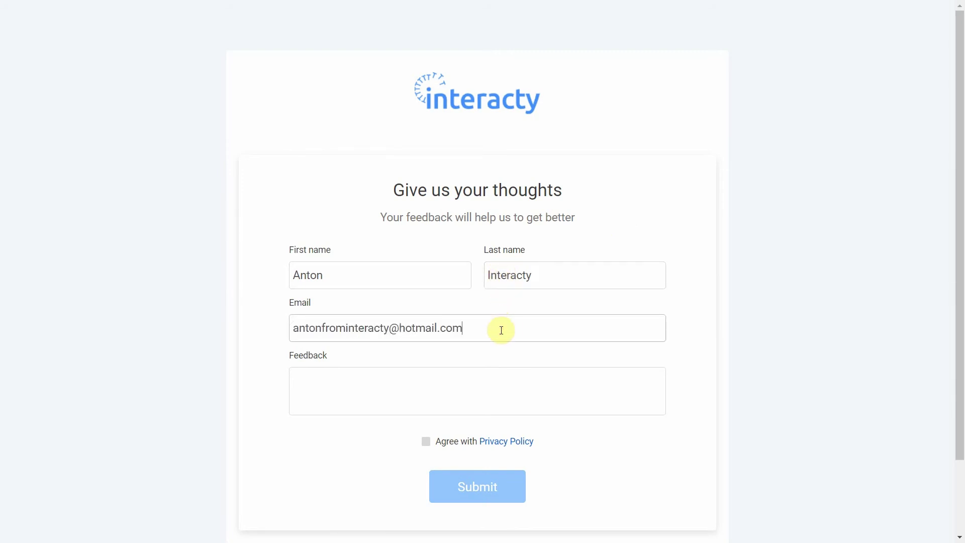
pyautogui.click(492, 371)
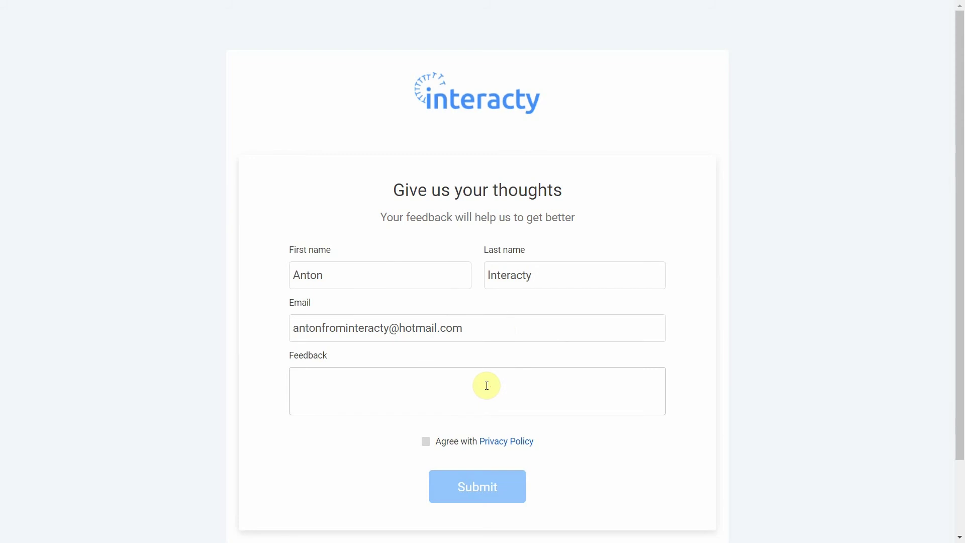
pyautogui.write('Your service is amazing!')
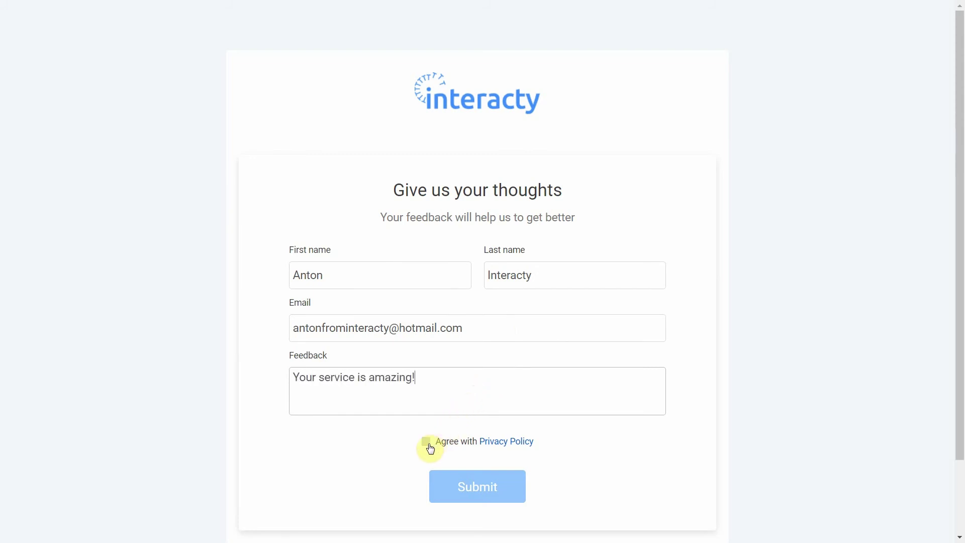
pyautogui.click(430, 445)
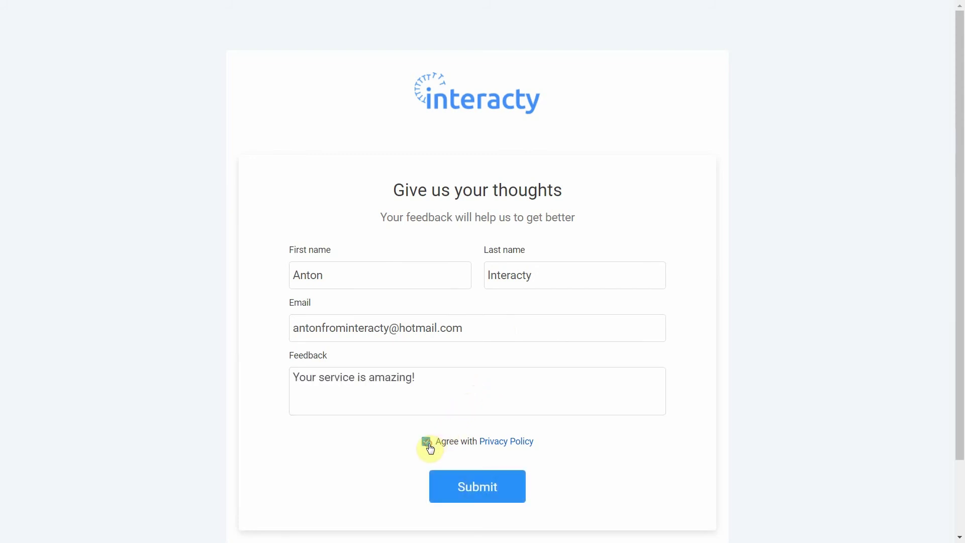
pyautogui.click(458, 498)
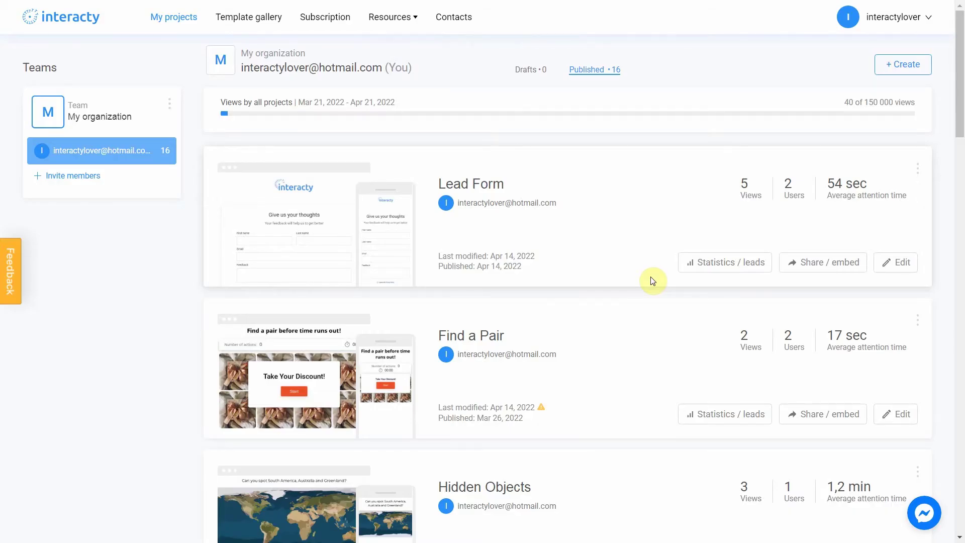
# Step: Open the Lead Form's statistics and show the Lead form table of collected leads
pyautogui.click(737, 272)
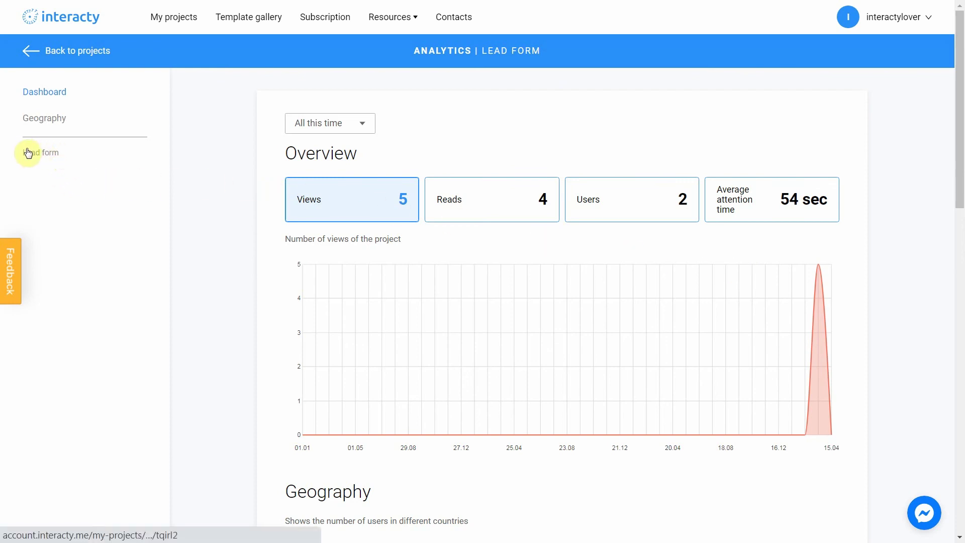
pyautogui.click(43, 155)
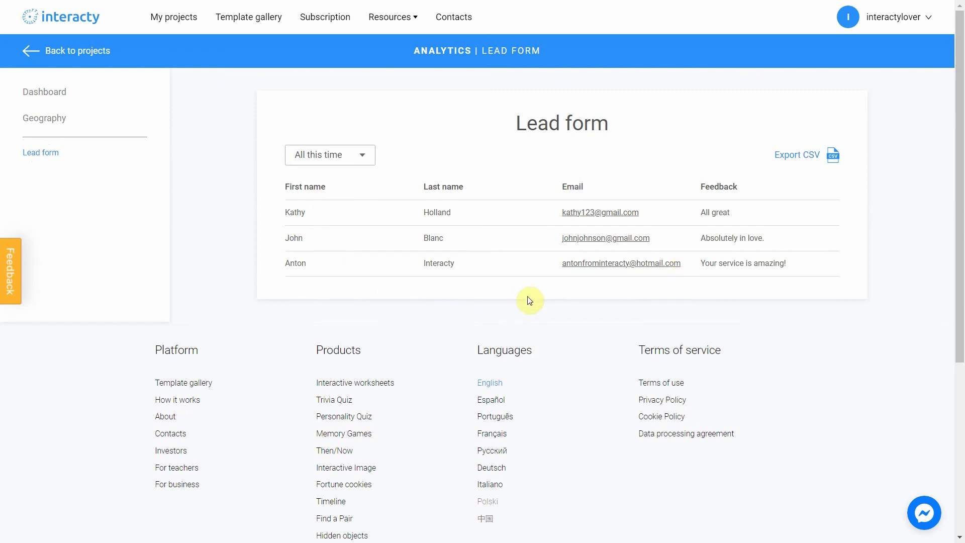
# Step: Export the leads as CSV and widen column A in the opened spreadsheet
pyautogui.click(793, 165)
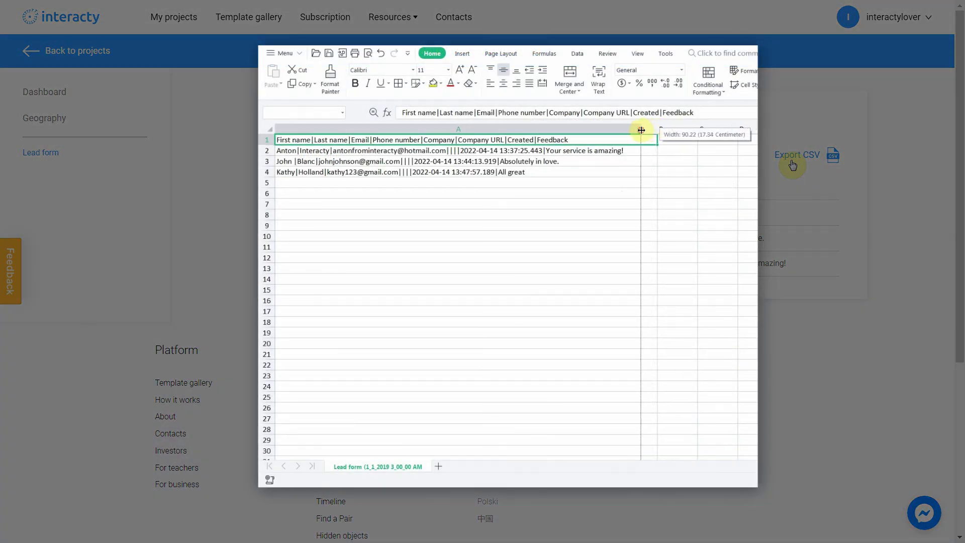
pyautogui.moveTo(641, 131); pyautogui.dragTo(640, 132)
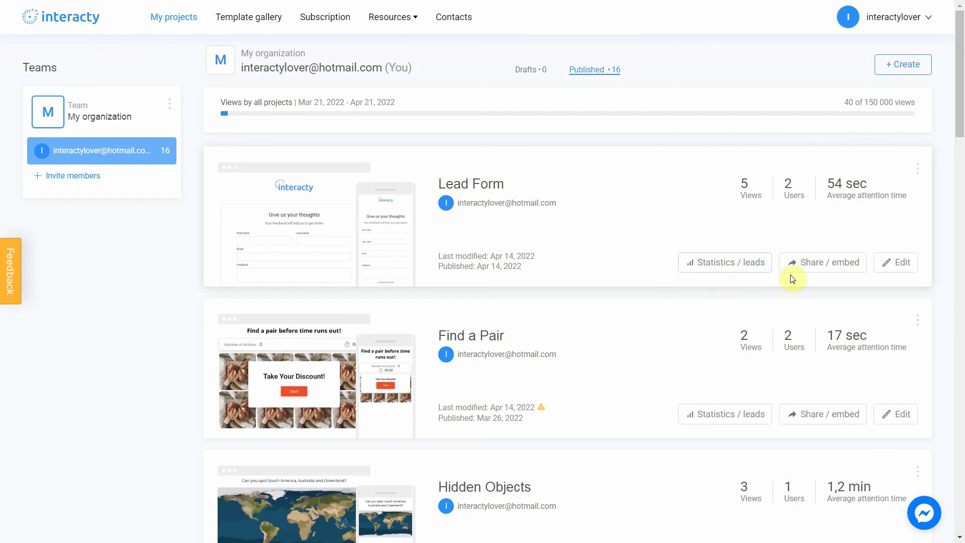
# Step: In the Lead Form's Integrations step, enable Email notifications, enter the account's e-mail address and save
pyautogui.click(899, 263)
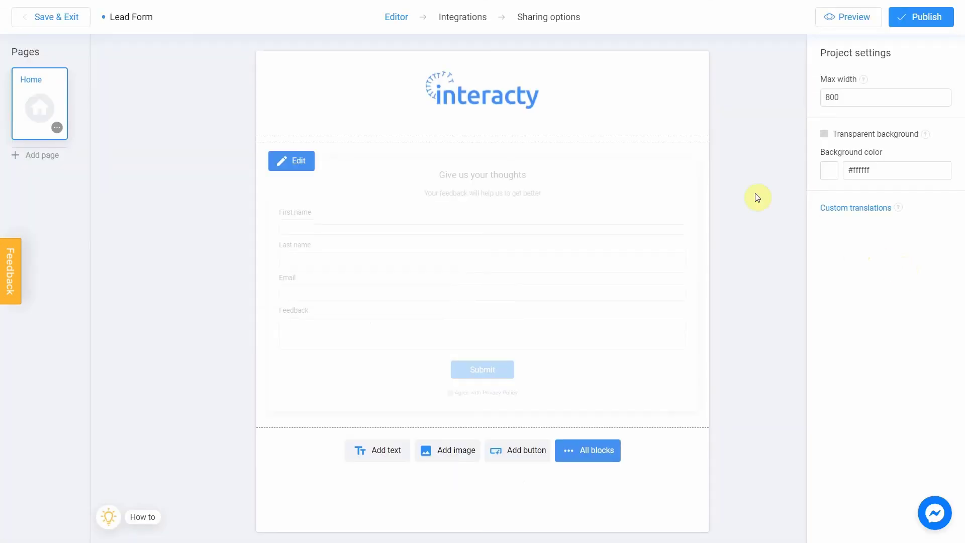
pyautogui.click(457, 20)
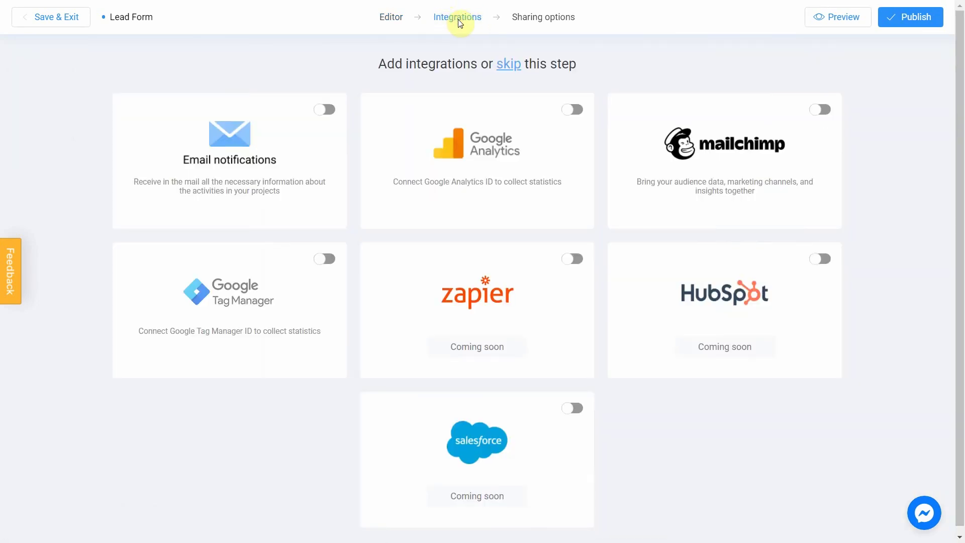
pyautogui.click(326, 112)
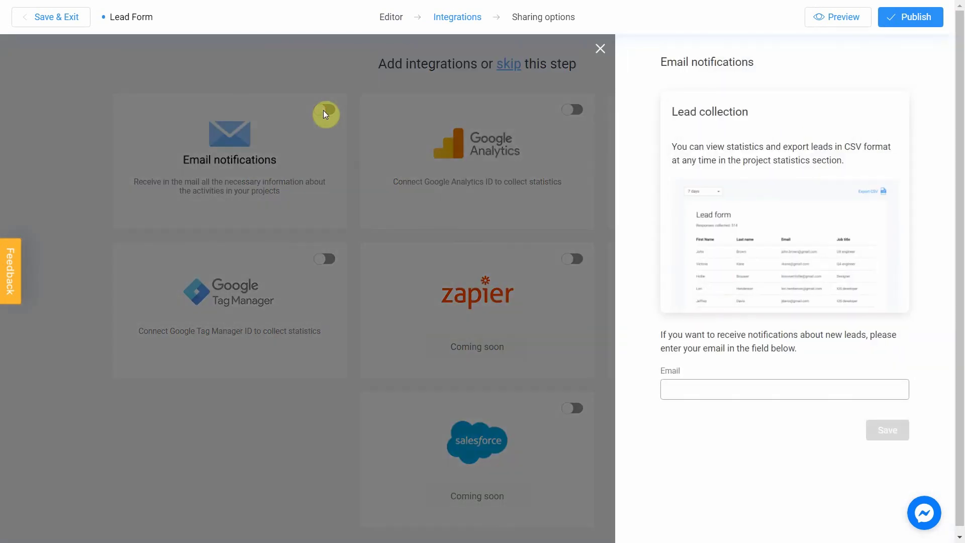
pyautogui.click(767, 395)
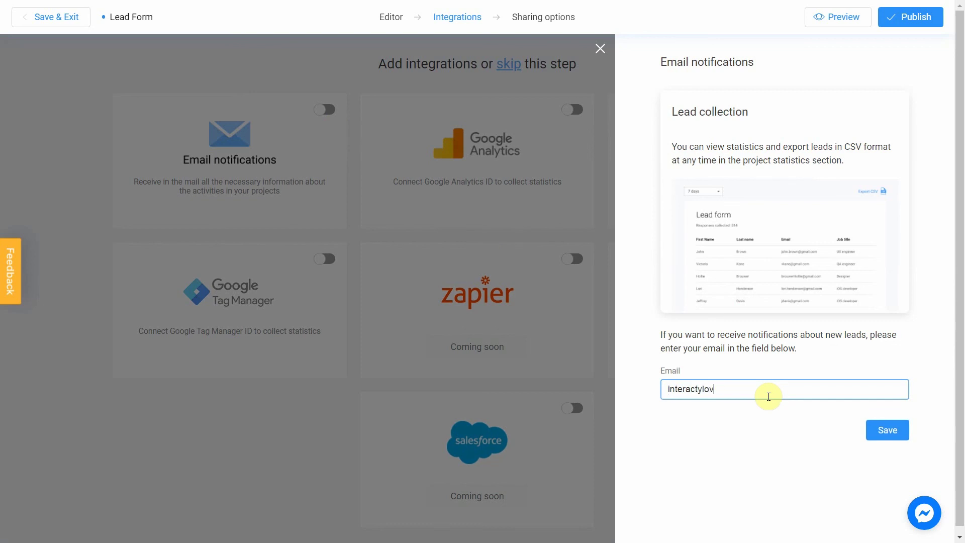
pyautogui.click(887, 436)
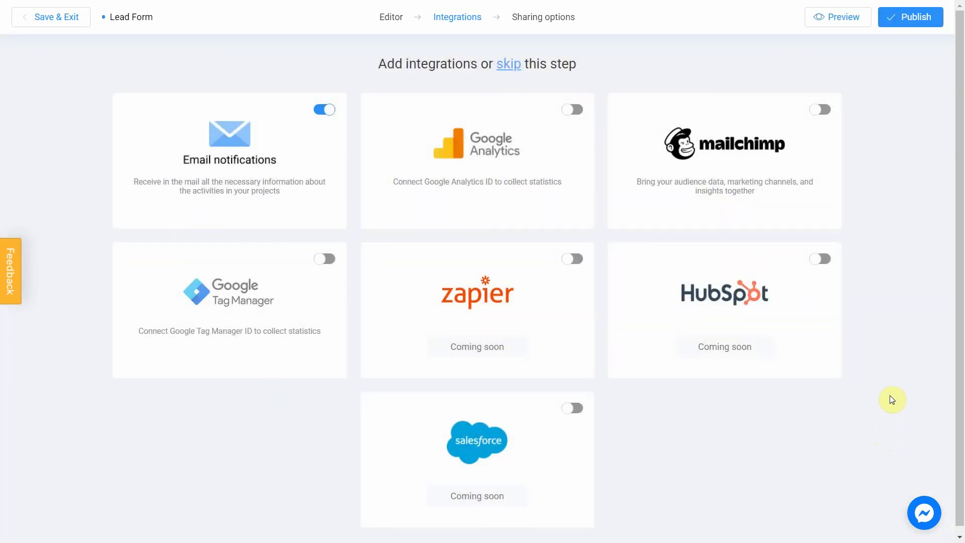
# Step: Republish the updated Lead Form from the editor
pyautogui.click(913, 20)
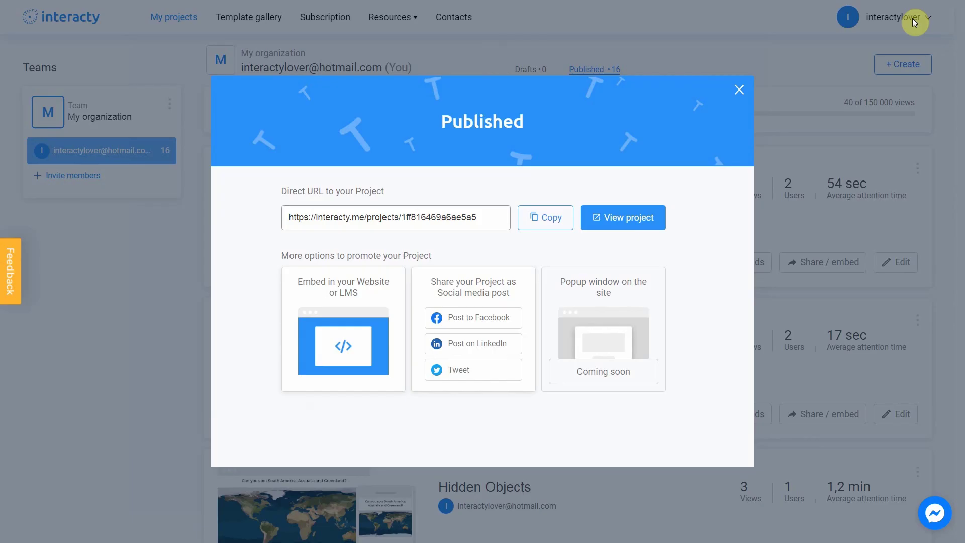